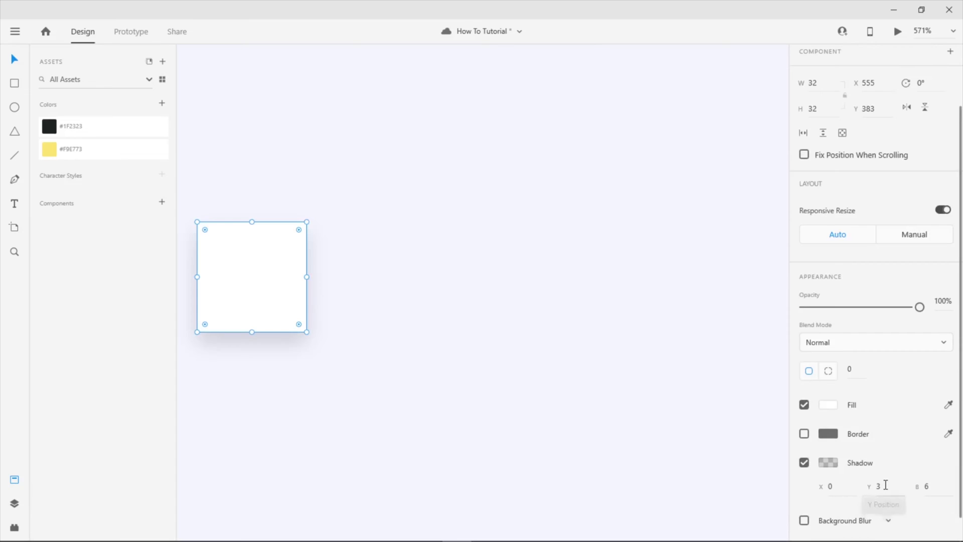
Set the white square's shadow to a Y offset of 5 and a blur of 10
{"action": "left_click", "coordinate": [886, 485]}
{"action": "key", "text": "Up"}
{"action": "key", "text": "Up"}
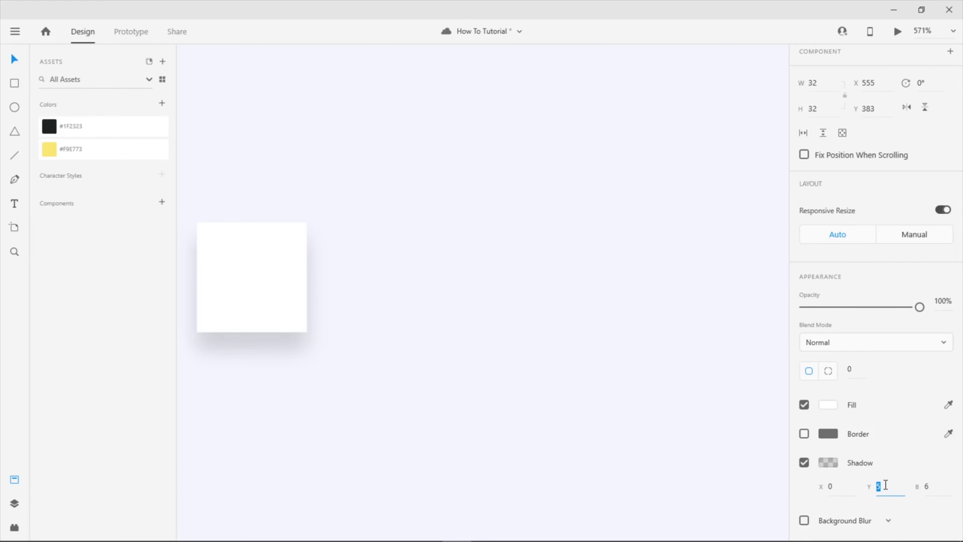
{"action": "left_click", "coordinate": [937, 489]}
{"action": "key", "text": "Up"}
{"action": "key", "text": "Up"}
{"action": "key", "text": "Up"}
{"action": "key", "text": "Up"}
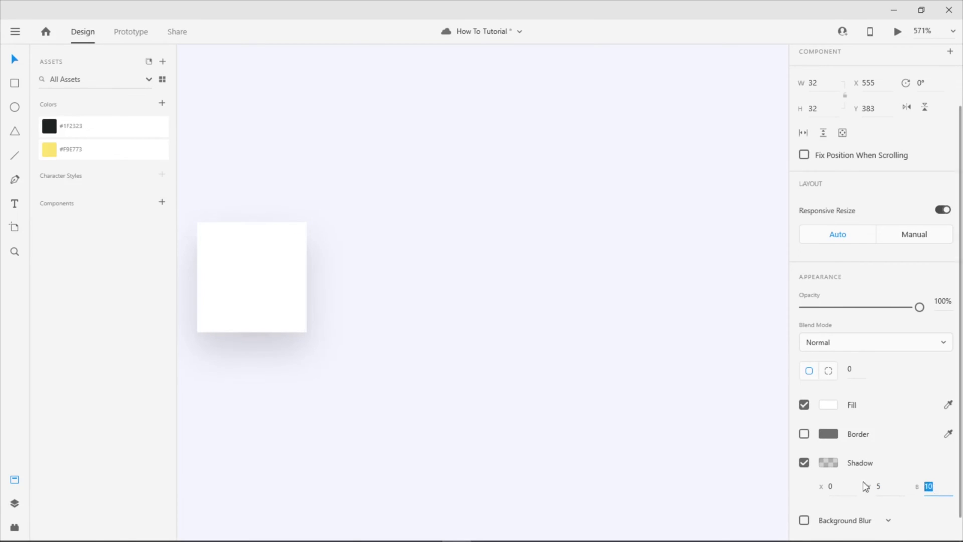
Change the square's shadow colour to light gray #B1B1B1 at 25% opacity
{"action": "left_click", "coordinate": [828, 463]}
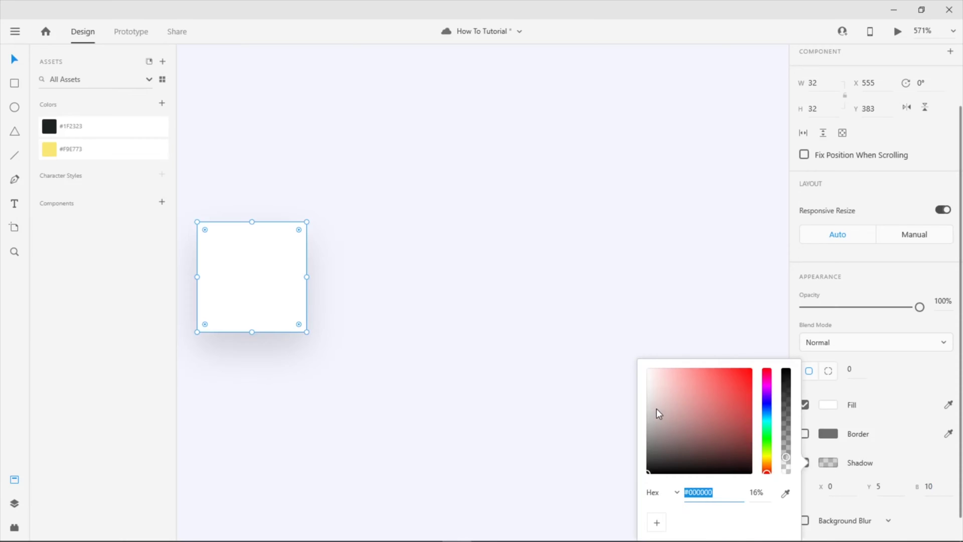
{"action": "left_click_drag", "start_coordinate": [652, 406], "coordinate": [645, 395]}
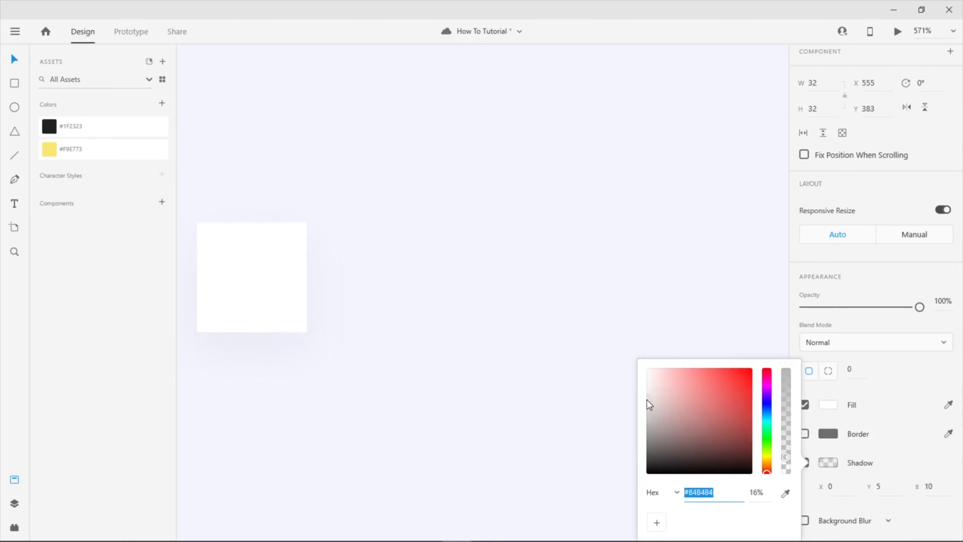
{"action": "left_click_drag", "start_coordinate": [785, 457], "coordinate": [784, 452]}
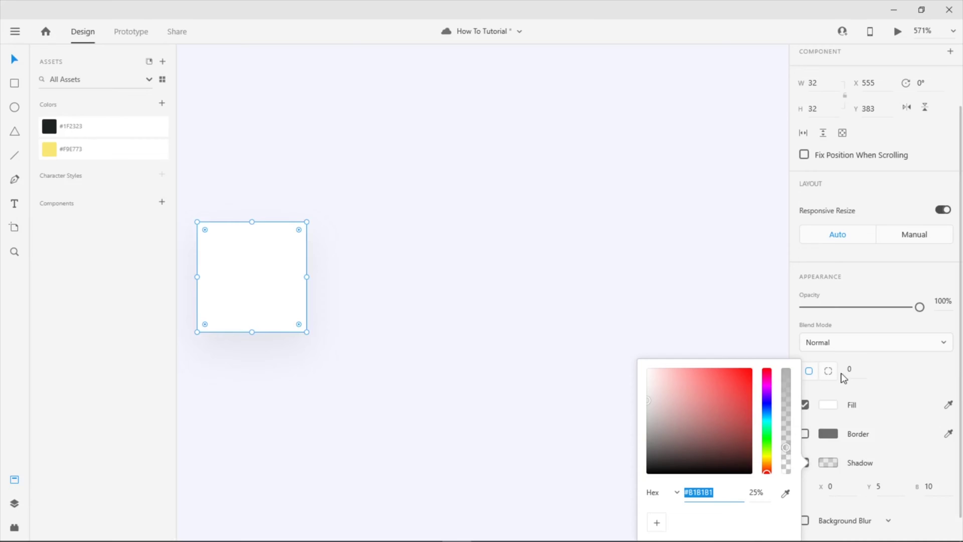
{"action": "left_click", "coordinate": [651, 325]}
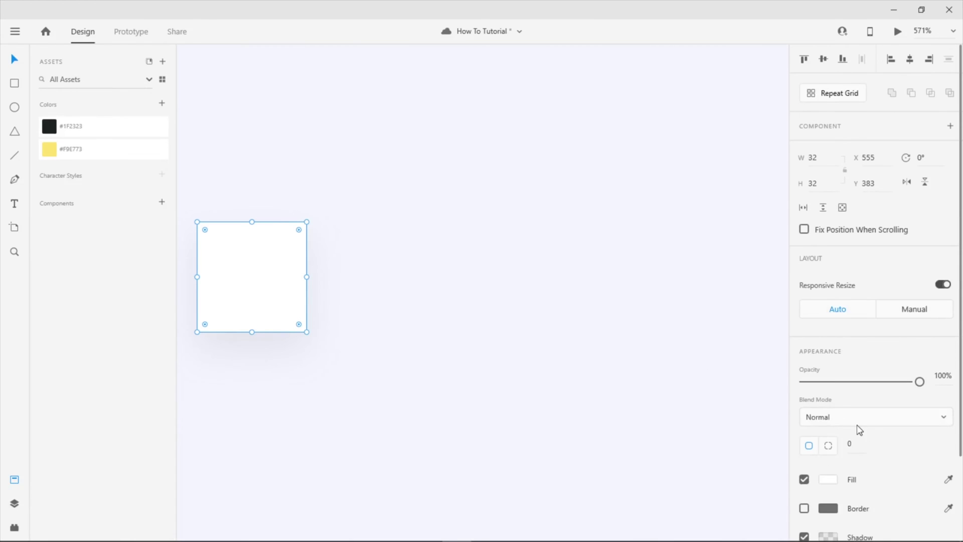
Round the white square's corners with a radius of 5
{"action": "type", "text": "5"}
{"action": "key", "text": "Return"}
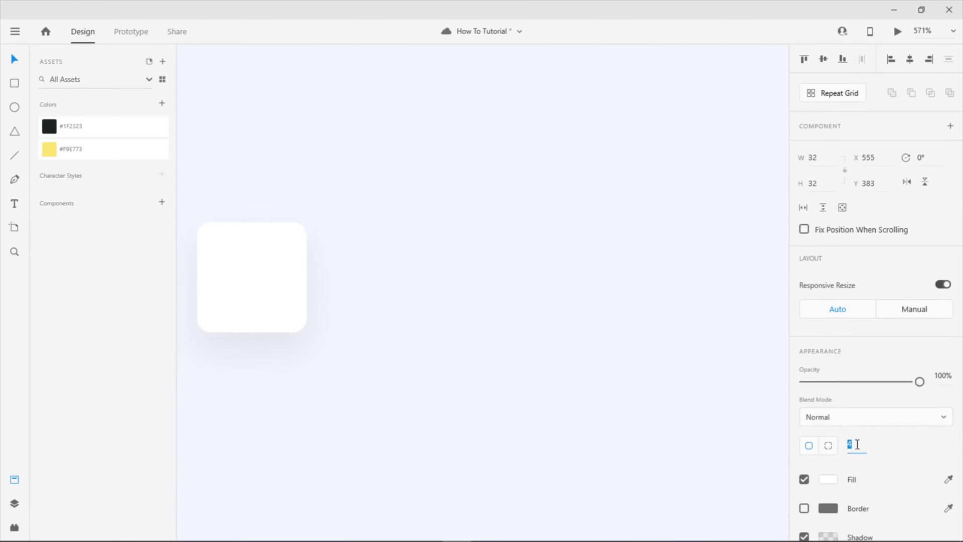
{"action": "left_click", "coordinate": [414, 299]}
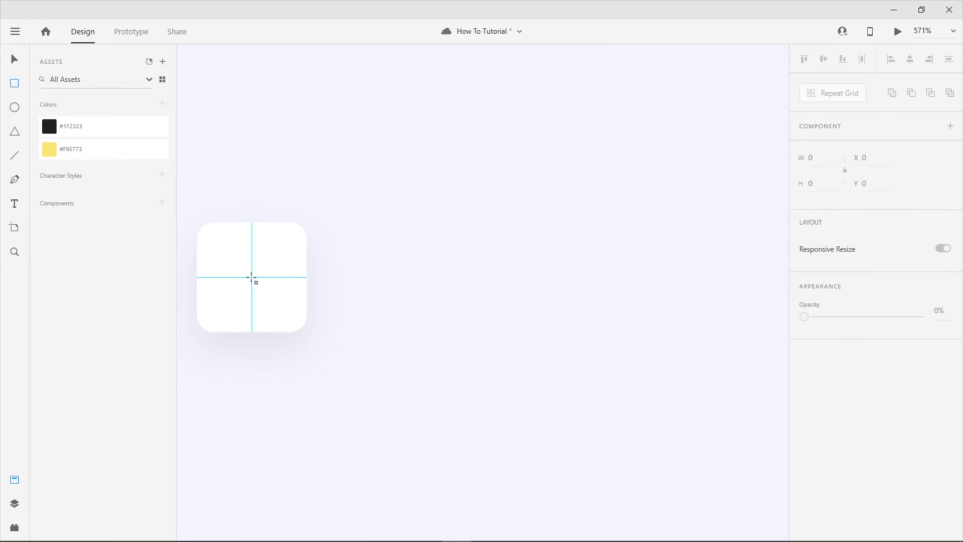
Draw a 24 × 24 square centred in the rounded card and duplicate the pair into an evenly spaced row of four
{"action": "left_click_drag", "start_coordinate": [252, 276], "coordinate": [210, 220]}
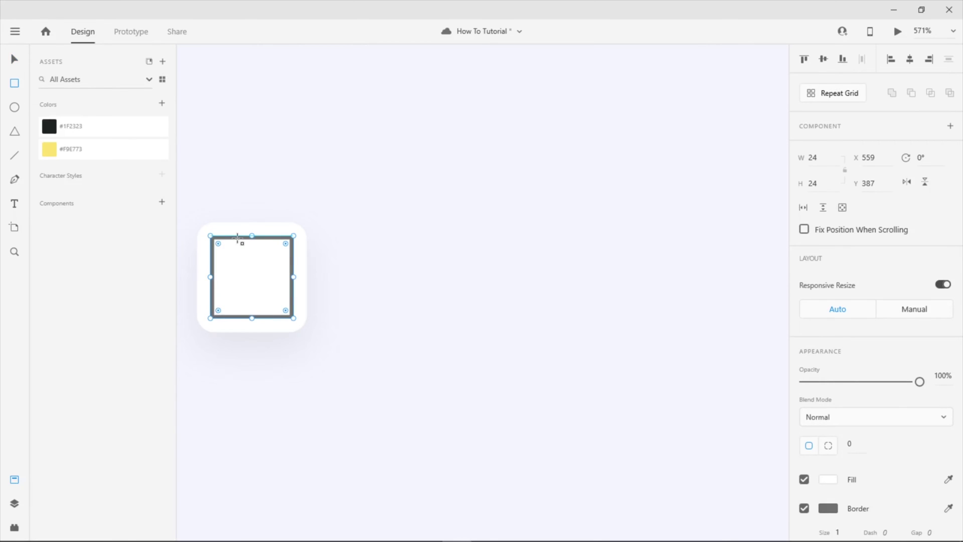
{"action": "left_click", "coordinate": [322, 272]}
{"action": "left_click", "coordinate": [302, 269]}
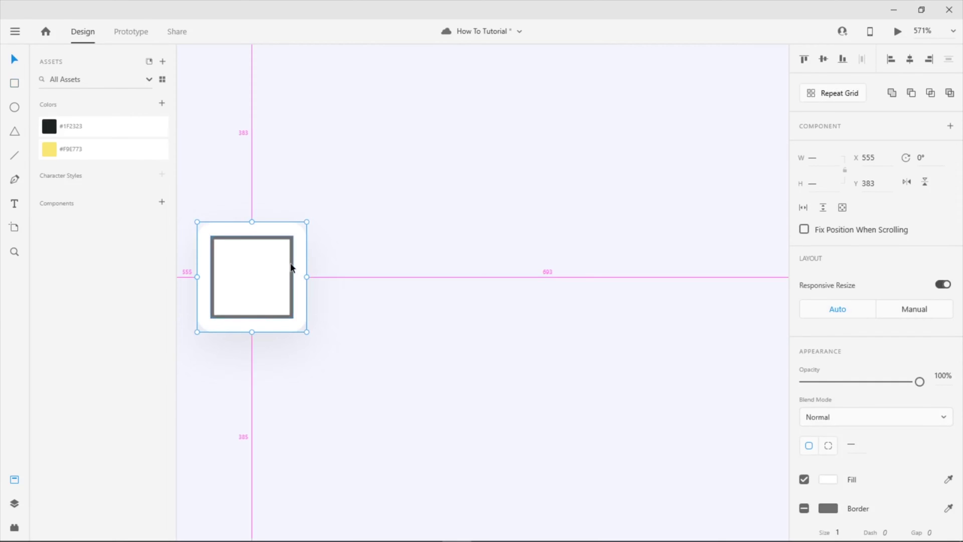
{"action": "left_click_drag", "start_coordinate": [294, 271], "coordinate": [673, 264]}
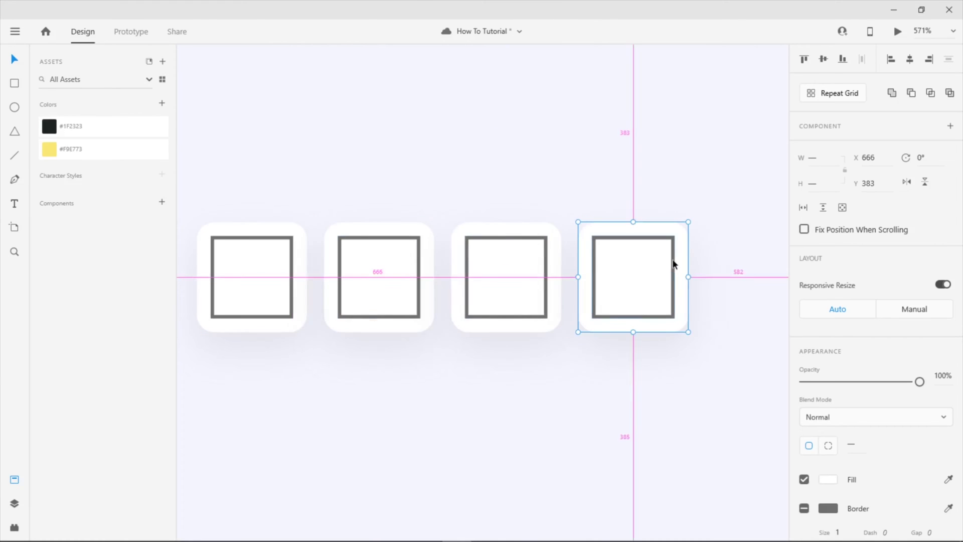
{"action": "left_click", "coordinate": [490, 355]}
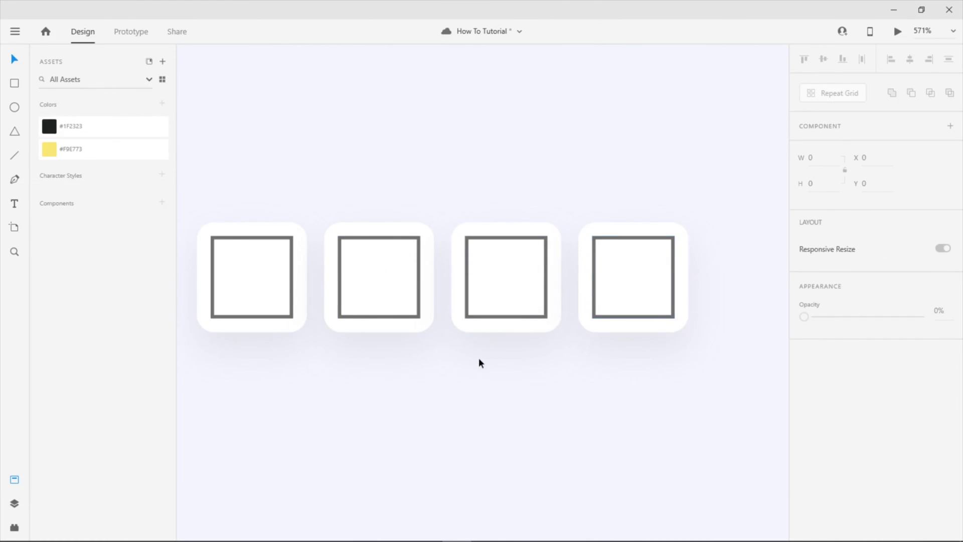
Draw a thin vertical rectangle about 1 × 11 in the middle of the first card's square
{"action": "left_click_drag", "start_coordinate": [477, 361], "coordinate": [519, 361]}
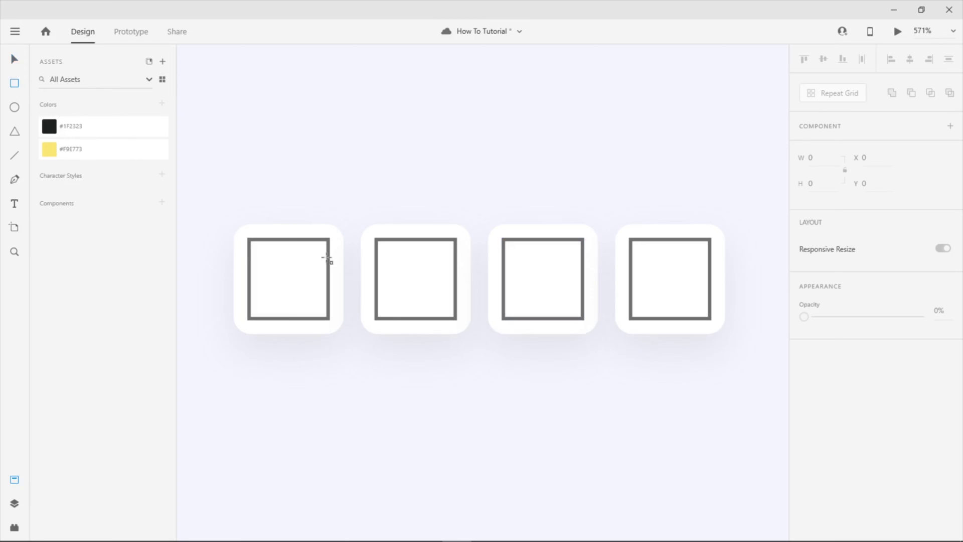
{"action": "left_click_drag", "start_coordinate": [290, 258], "coordinate": [293, 296]}
{"action": "key", "text": "v"}
{"action": "left_click", "coordinate": [324, 201]}
{"action": "left_click", "coordinate": [291, 277]}
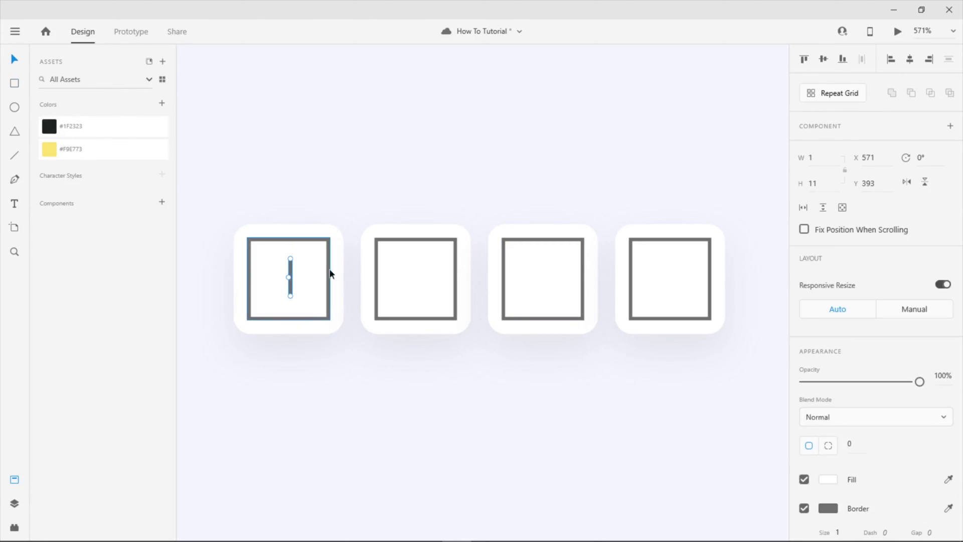
Set the vertical bar's height to 11.5 and its width to 1.5
{"action": "left_click", "coordinate": [821, 182]}
{"action": "left_click", "coordinate": [822, 158]}
{"action": "type", "text": ".5"}
{"action": "key", "text": "Return"}
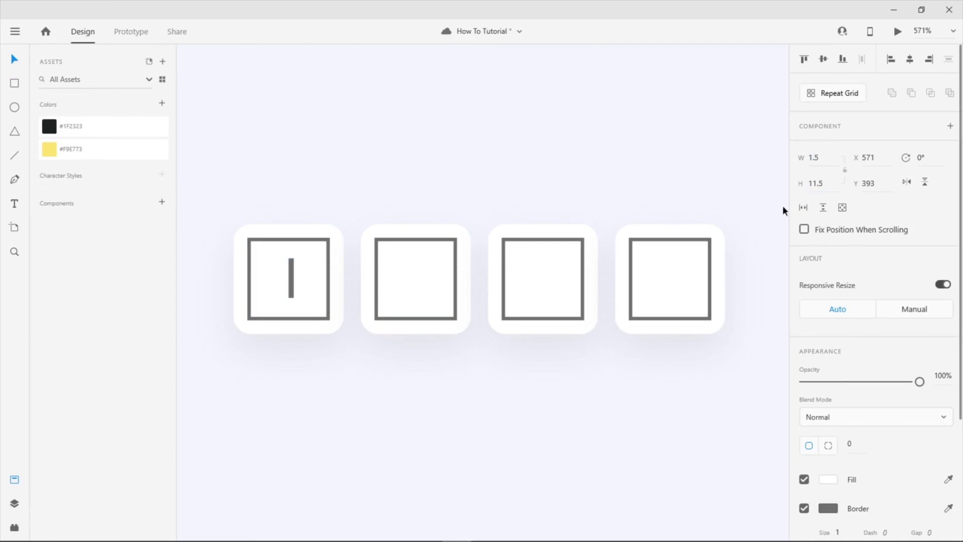
Duplicate the bar, rotate the copy 90°, and centre it across the original to form a plus sign
{"action": "left_click", "coordinate": [309, 273]}
{"action": "left_click_drag", "start_coordinate": [292, 282], "coordinate": [301, 282]}
{"action": "left_click", "coordinate": [346, 352]}
{"action": "type", "text": "90"}
{"action": "key", "text": "Return"}
{"action": "left_click_drag", "start_coordinate": [307, 279], "coordinate": [295, 279]}
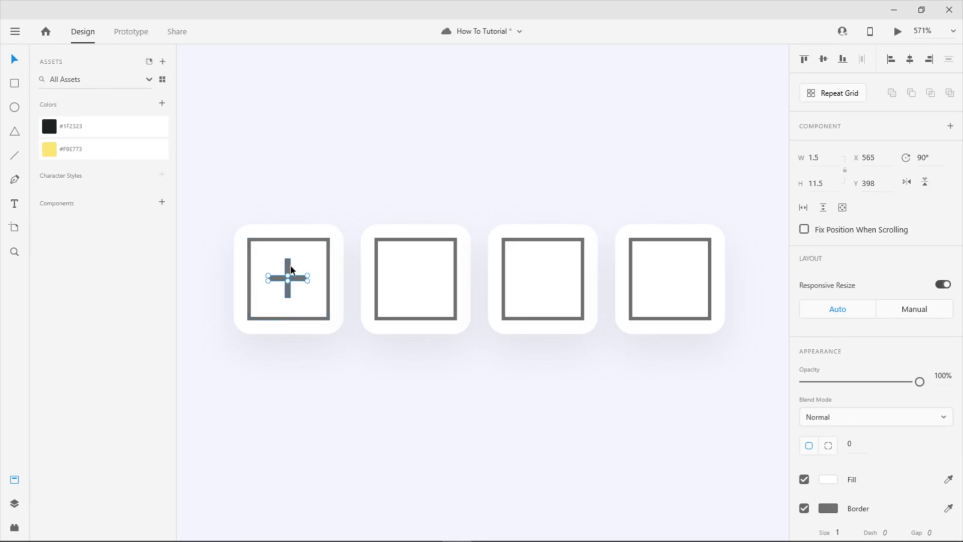
Select both bars of the plus sign and group them
{"action": "left_click", "coordinate": [288, 266], "text": "shift"}
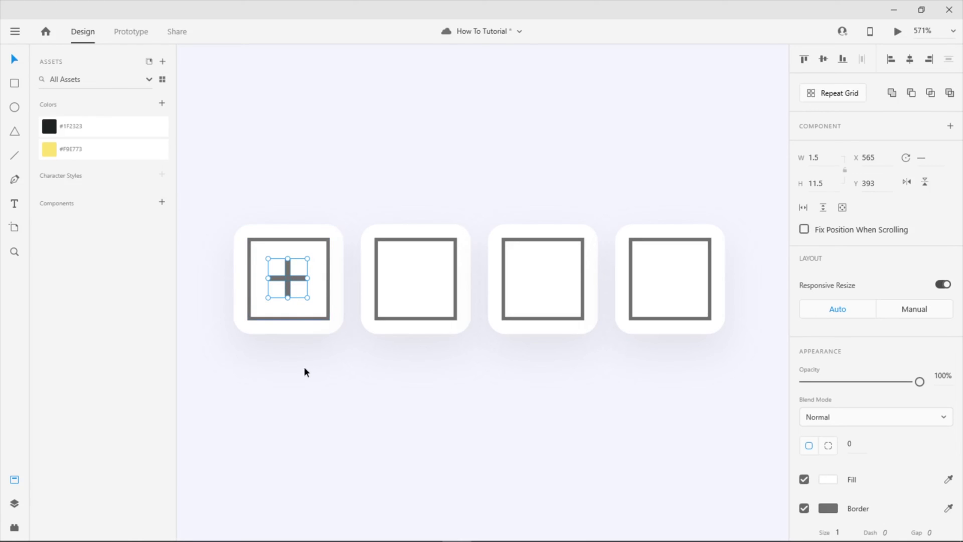
{"action": "left_click_drag", "start_coordinate": [292, 286], "coordinate": [292, 282]}
{"action": "right_click", "coordinate": [293, 282]}
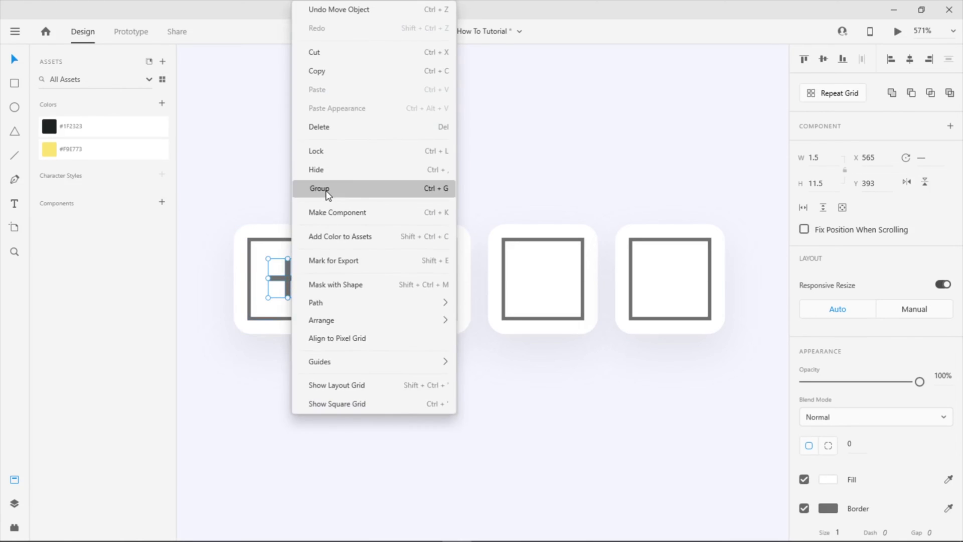
{"action": "left_click", "coordinate": [326, 191]}
{"action": "left_click", "coordinate": [326, 360]}
Copy the plus group into the second card's square and rotate the copy -45° to form an X
{"action": "left_click", "coordinate": [290, 280]}
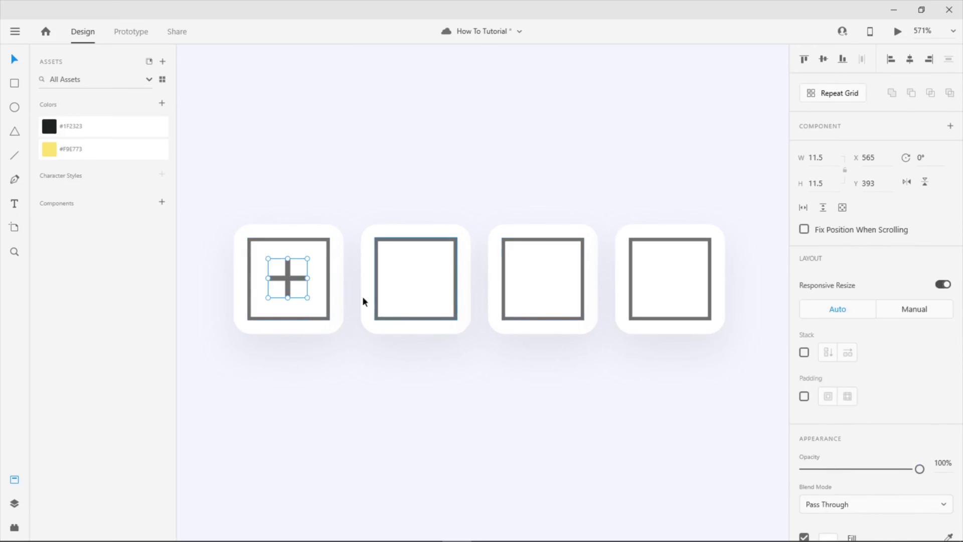
{"action": "left_click_drag", "start_coordinate": [290, 277], "coordinate": [418, 284], "text": "alt"}
{"action": "left_click", "coordinate": [928, 157]}
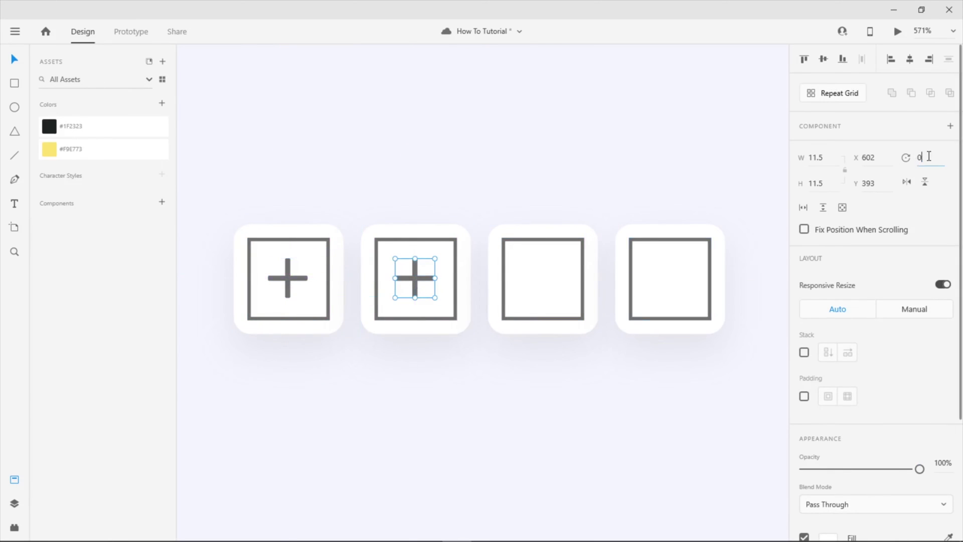
{"action": "type", "text": "-45"}
{"action": "left_click", "coordinate": [926, 234]}
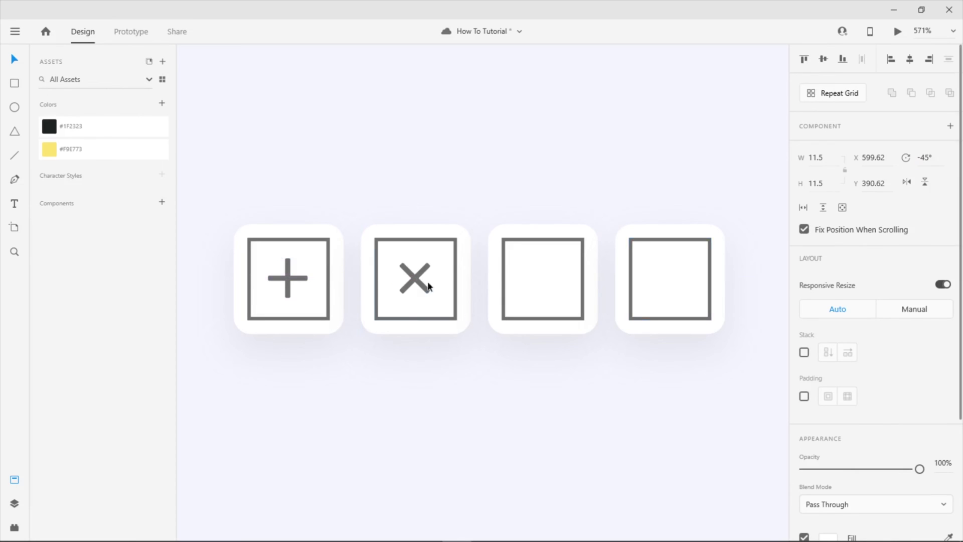
{"action": "left_click", "coordinate": [480, 346]}
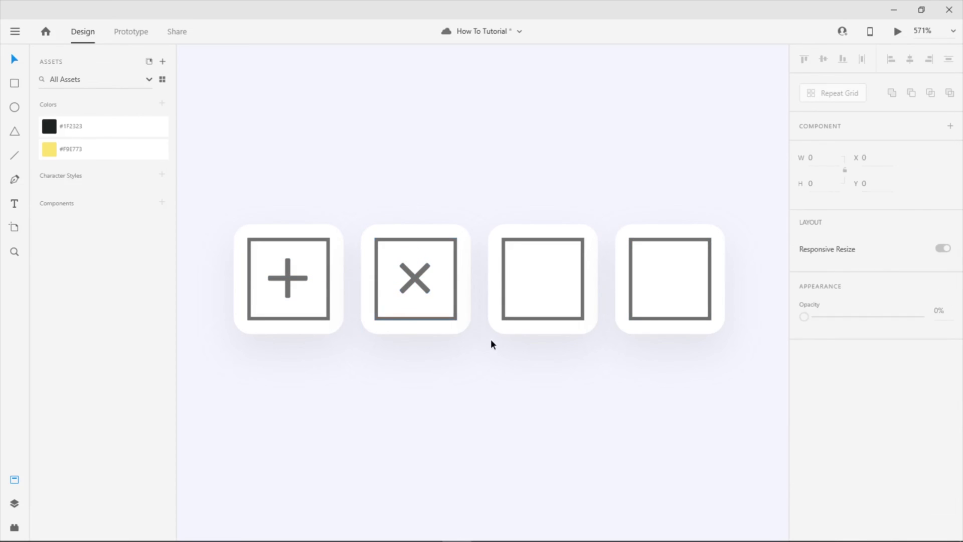
{"action": "left_click", "coordinate": [416, 284]}
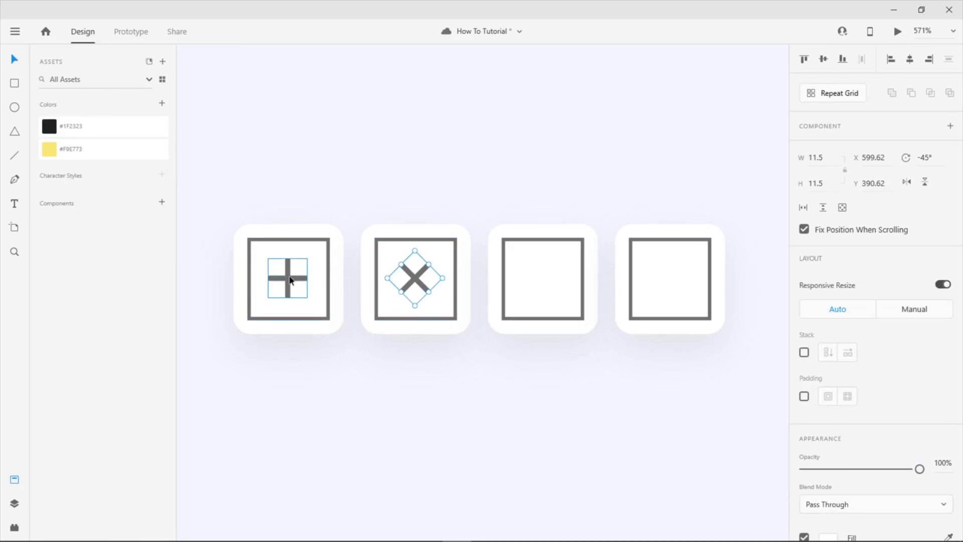
{"action": "left_click", "coordinate": [313, 193]}
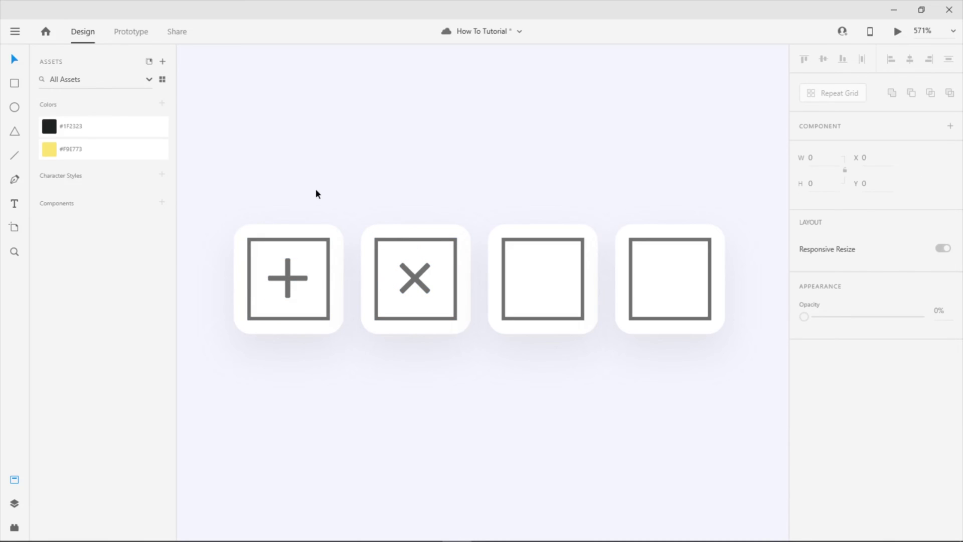
Draw a small circle about 3 × 3 inside the third card's square, towards its left edge
{"action": "left_click", "coordinate": [524, 282]}
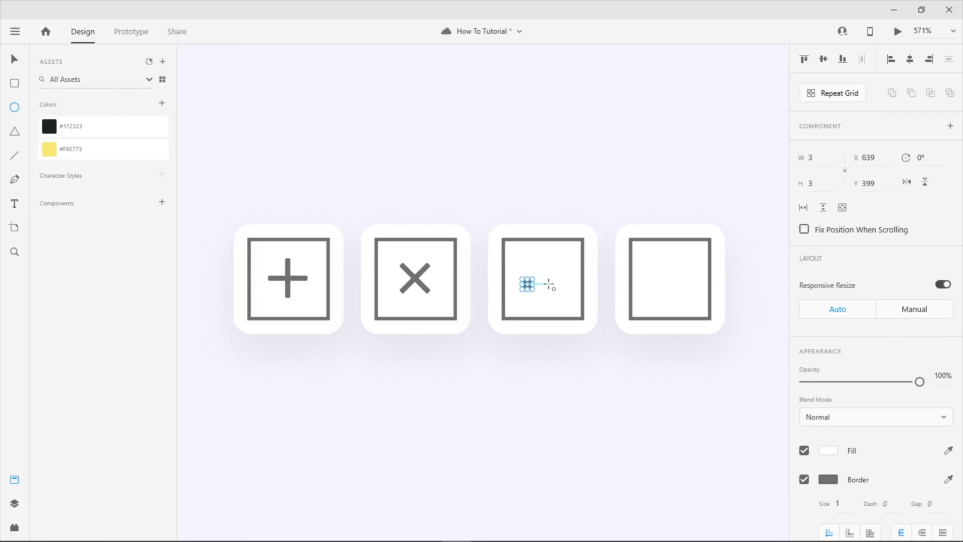
{"action": "key", "text": "Escape"}
{"action": "left_click", "coordinate": [529, 286]}
Remove the small circle's border and fill it with black
{"action": "left_click", "coordinate": [805, 479]}
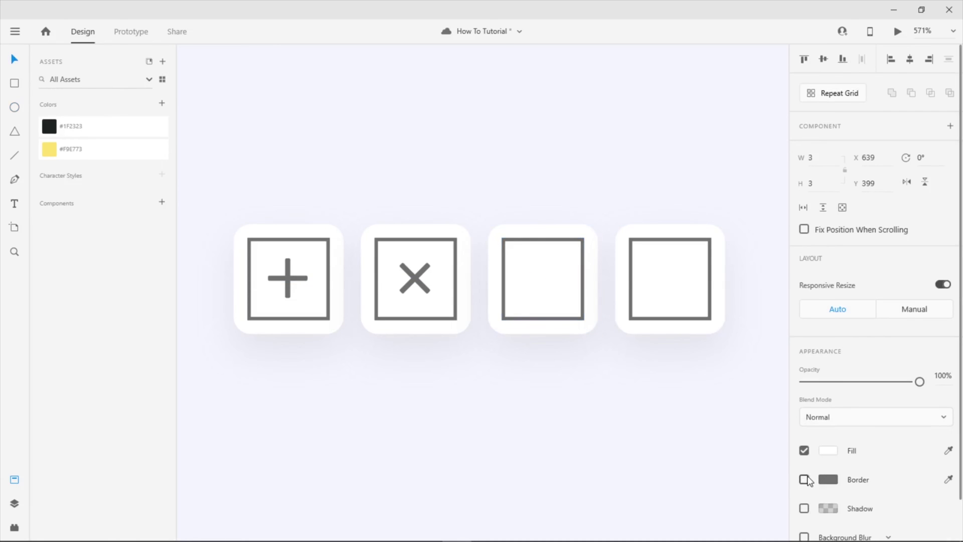
{"action": "left_click", "coordinate": [824, 452]}
{"action": "left_click_drag", "start_coordinate": [674, 454], "coordinate": [641, 477]}
{"action": "left_click", "coordinate": [540, 363]}
Duplicate the black dot twice and align the three dots in a horizontal row centred in the third square
{"action": "left_click_drag", "start_coordinate": [528, 284], "coordinate": [565, 282]}
{"action": "left_click", "coordinate": [548, 277], "text": "shift"}
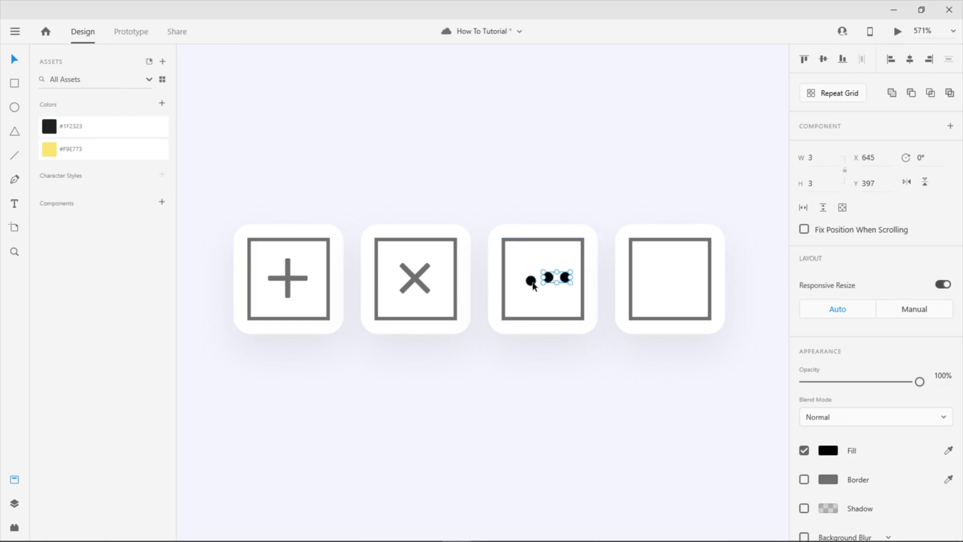
{"action": "left_click", "coordinate": [530, 280], "text": "shift"}
{"action": "left_click", "coordinate": [825, 60]}
{"action": "left_click_drag", "start_coordinate": [549, 285], "coordinate": [545, 281]}
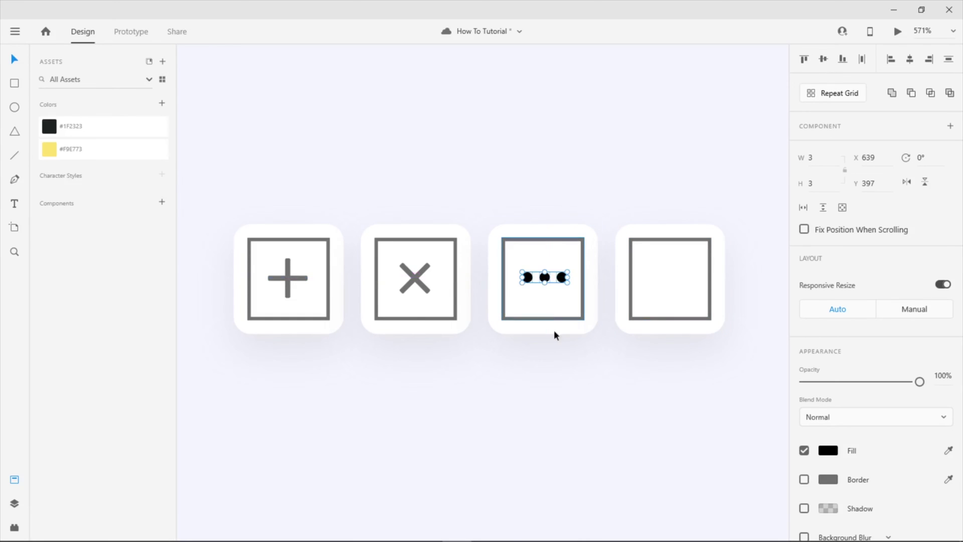
{"action": "left_click", "coordinate": [550, 374]}
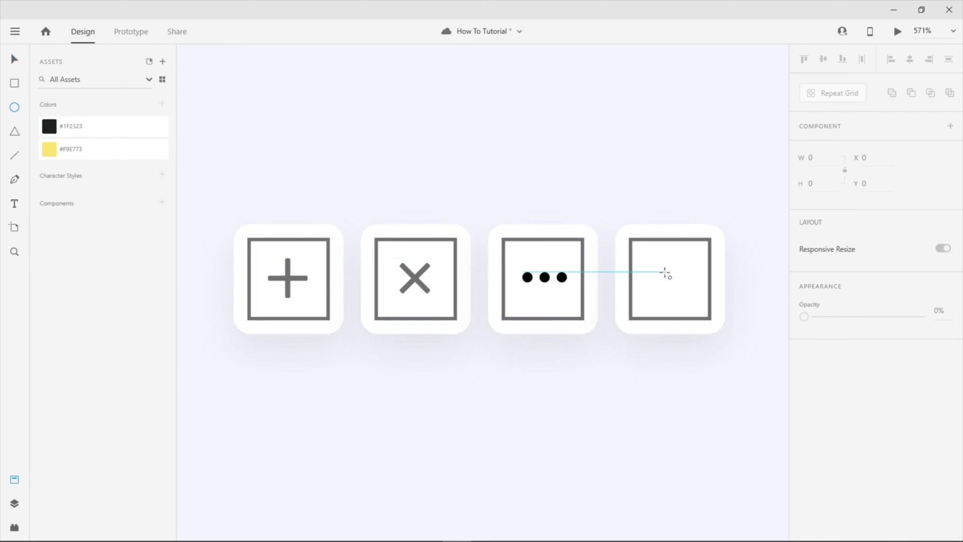
Draw an outlined circle about 10 × 10 in the upper left of the fourth card's square
{"action": "mouse_move", "coordinate": [665, 273]}
{"action": "left_mouse_down"}
{"action": "mouse_move", "coordinate": [648, 242]}
{"action": "mouse_move", "coordinate": [676, 258]}
{"action": "left_mouse_up"}
{"action": "left_click", "coordinate": [652, 160]}
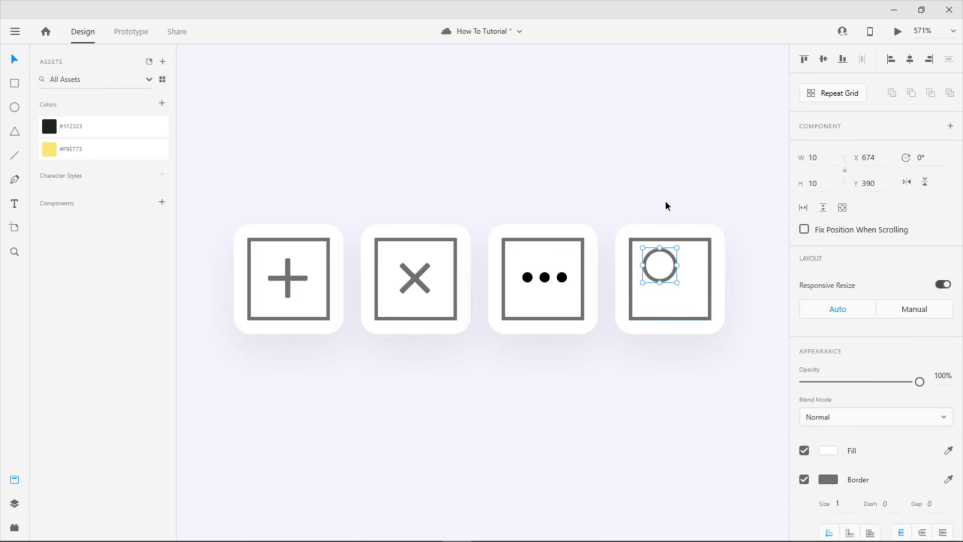
{"action": "left_click", "coordinate": [665, 203]}
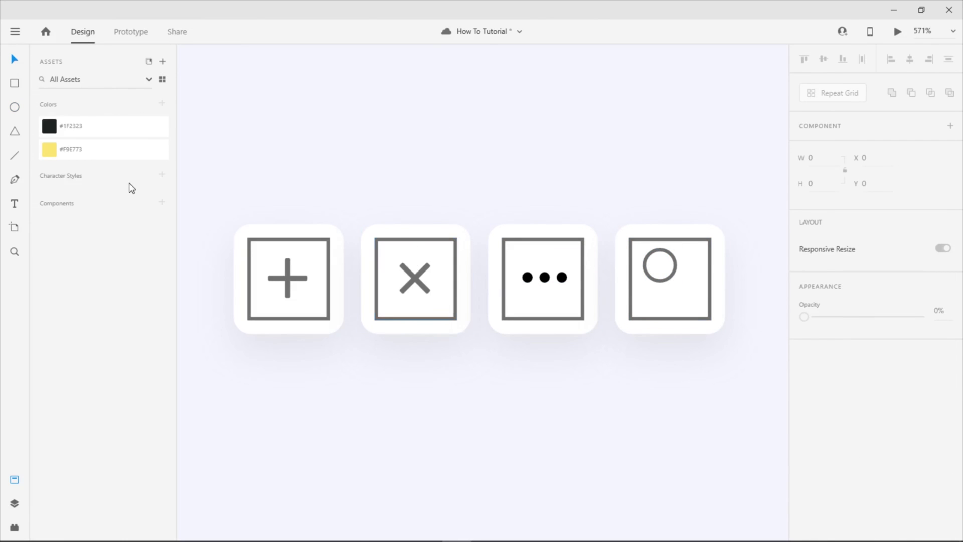
Draw a diagonal line about 6 × 6 from the circle's lower right edge as the magnifying glass handle
{"action": "left_click", "coordinate": [15, 156]}
{"action": "left_click_drag", "start_coordinate": [672, 282], "coordinate": [692, 298]}
{"action": "key", "text": "v"}
{"action": "left_click", "coordinate": [671, 206]}
{"action": "left_click", "coordinate": [679, 285]}
{"action": "scroll", "coordinate": [861, 473], "scroll_direction": "down", "scroll_amount": 1}
{"action": "scroll", "coordinate": [862, 472], "scroll_direction": "down", "scroll_amount": 2}
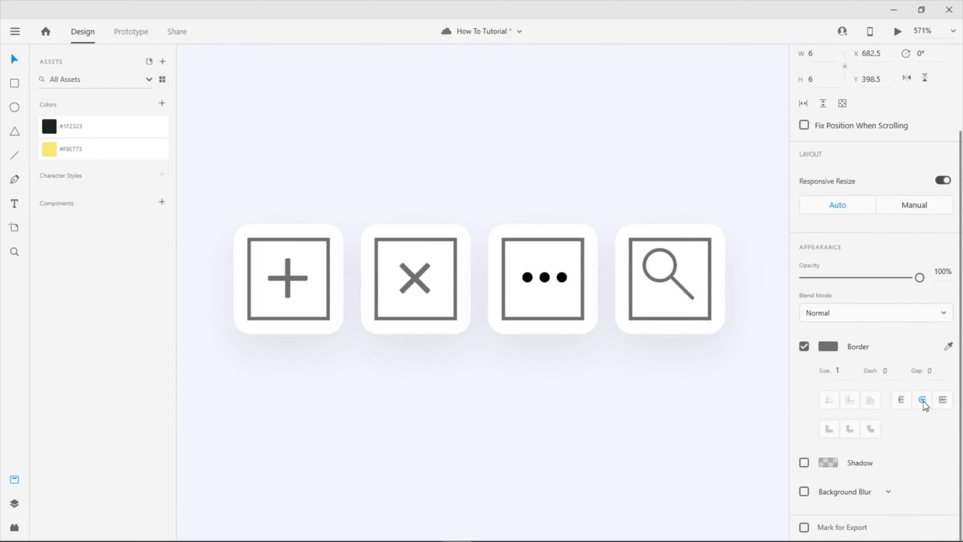
Move the magnifying glass's circle and handle together to the centre of the fourth square
{"action": "left_click", "coordinate": [675, 272], "text": "shift"}
{"action": "mouse_move", "coordinate": [675, 271]}
{"action": "left_mouse_down"}
{"action": "mouse_move", "coordinate": [689, 297]}
{"action": "mouse_move", "coordinate": [682, 277]}
{"action": "left_mouse_up"}
{"action": "left_click", "coordinate": [771, 278]}
{"action": "left_click", "coordinate": [692, 300]}
{"action": "left_click", "coordinate": [746, 246]}
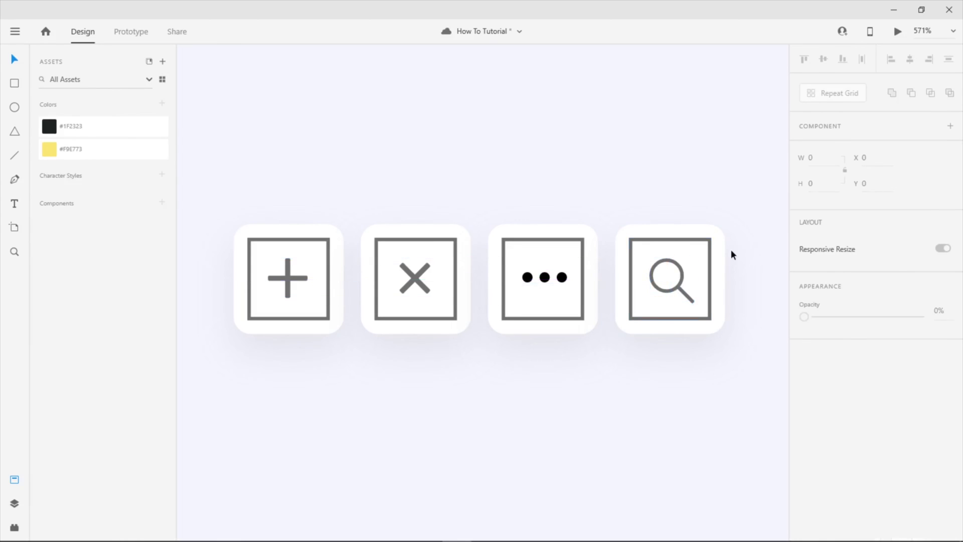
Remove the fill from the magnifying glass's circle and handle together and set their border colour to black
{"action": "left_click", "coordinate": [692, 301]}
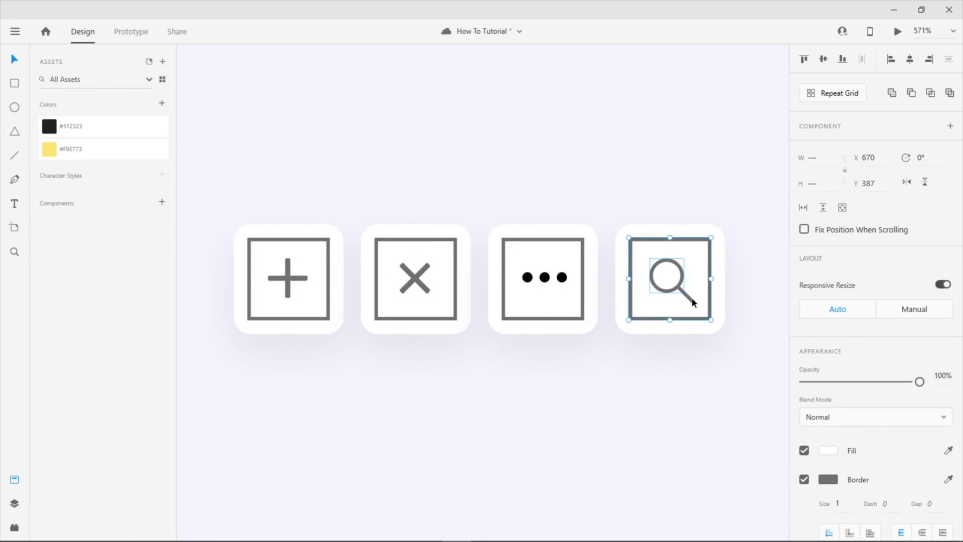
{"action": "left_click", "coordinate": [781, 383]}
{"action": "left_click", "coordinate": [678, 287]}
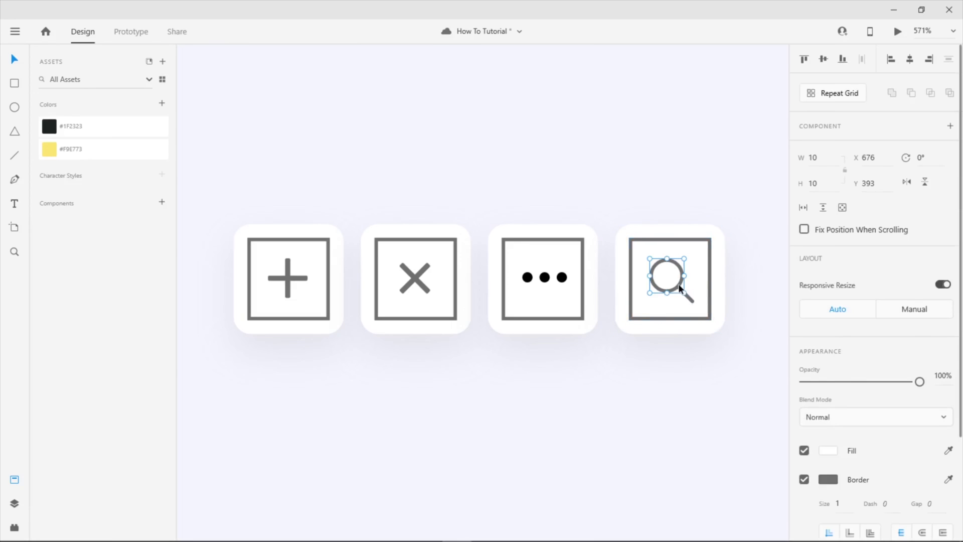
{"action": "left_click", "coordinate": [692, 300], "text": "shift"}
{"action": "left_click", "coordinate": [804, 450]}
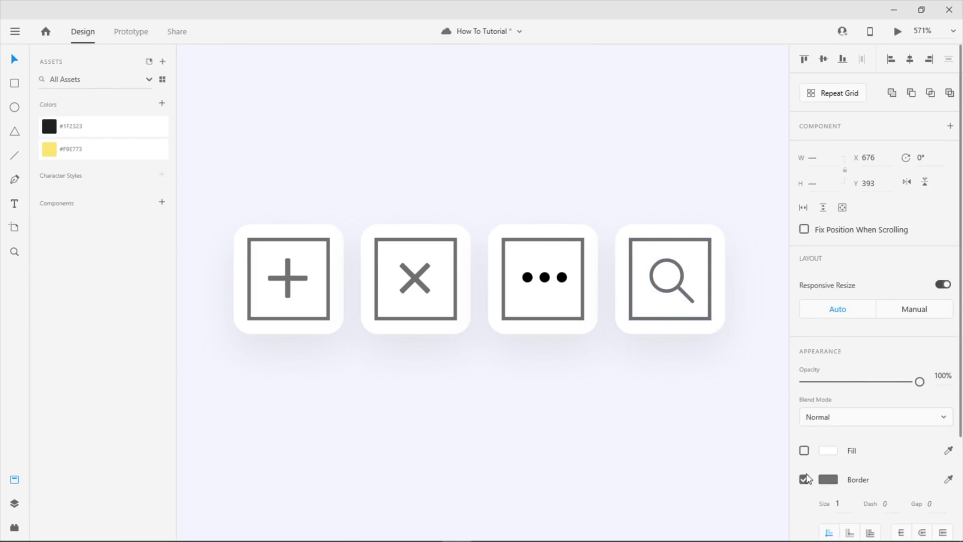
{"action": "left_click", "coordinate": [828, 479]}
{"action": "left_click_drag", "start_coordinate": [684, 446], "coordinate": [640, 484]}
{"action": "left_click", "coordinate": [570, 428]}
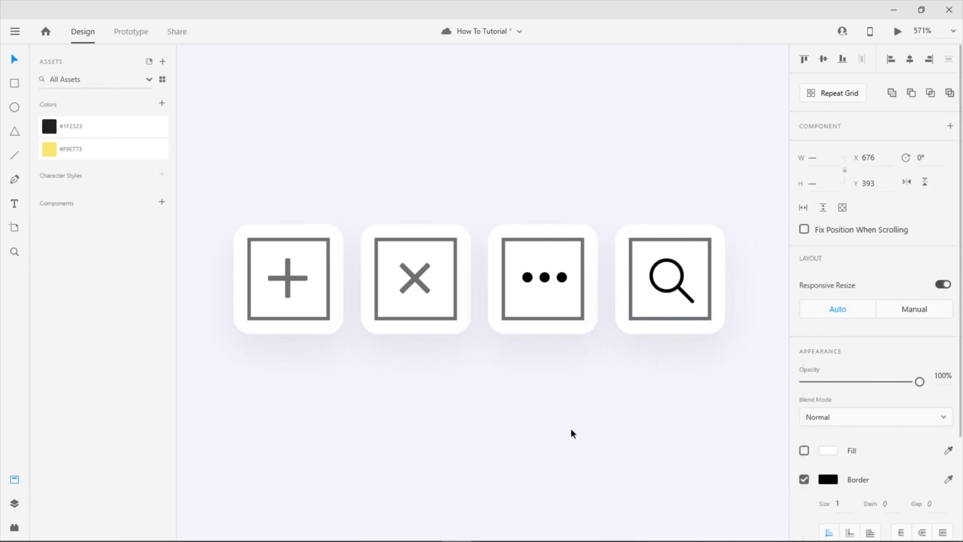
Remove the fill from both bars of the cross icon and set their border colour to black
{"action": "left_click", "coordinate": [414, 277]}
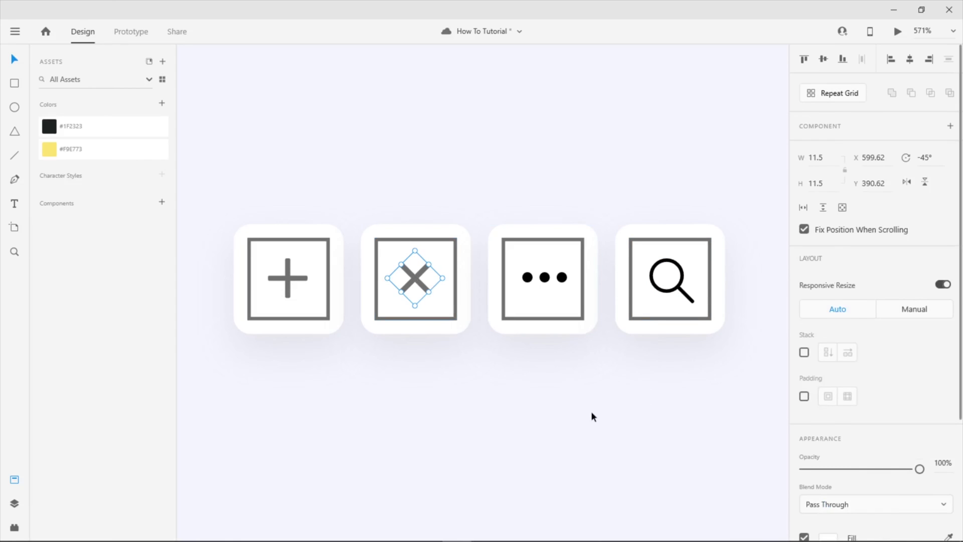
{"action": "scroll", "coordinate": [590, 411], "scroll_direction": "down", "scroll_amount": 1}
{"action": "scroll", "coordinate": [874, 459], "scroll_direction": "down", "scroll_amount": 3}
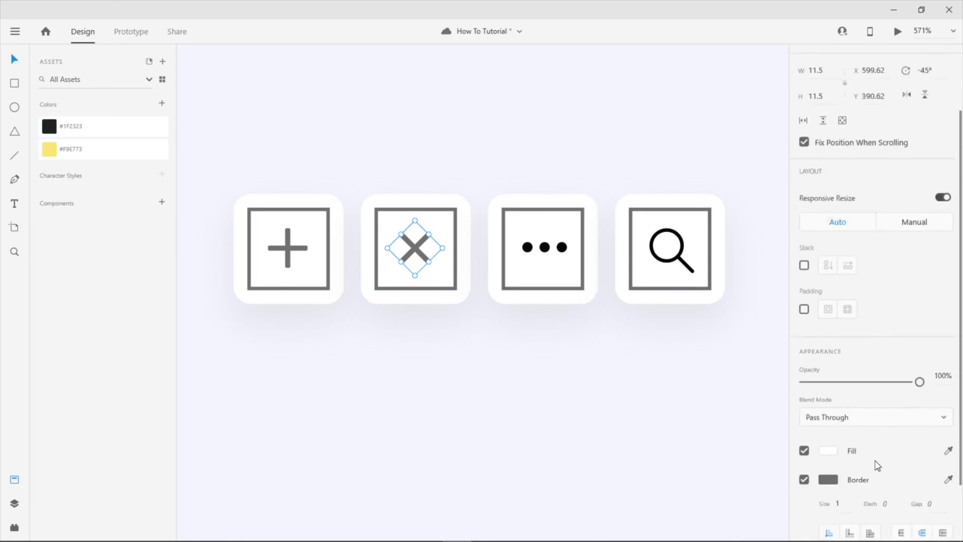
{"action": "double_click", "coordinate": [417, 251]}
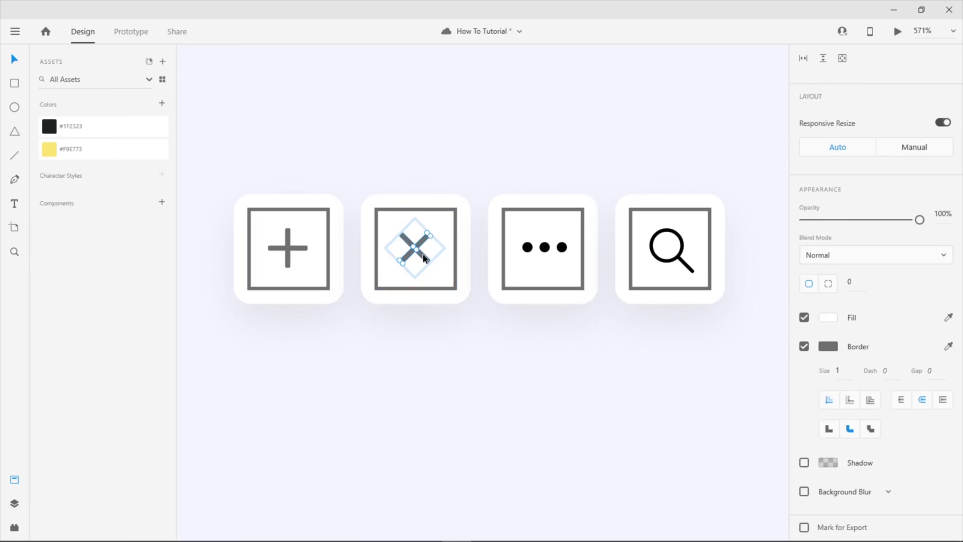
{"action": "left_click", "coordinate": [828, 316]}
{"action": "left_click_drag", "start_coordinate": [702, 321], "coordinate": [631, 357]}
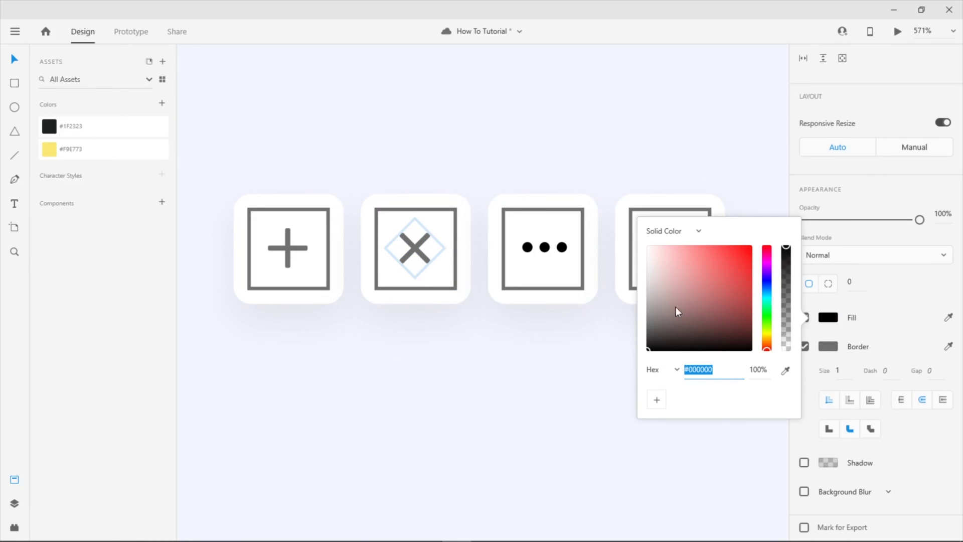
{"action": "left_click", "coordinate": [683, 295]}
{"action": "left_click", "coordinate": [811, 301]}
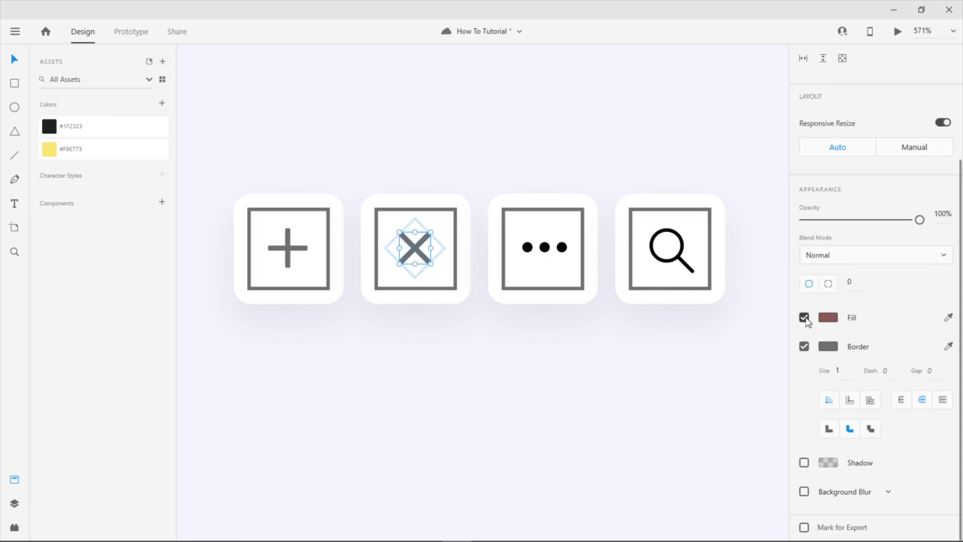
{"action": "left_click", "coordinate": [804, 317]}
{"action": "left_click", "coordinate": [828, 346]}
{"action": "left_click", "coordinate": [656, 365]}
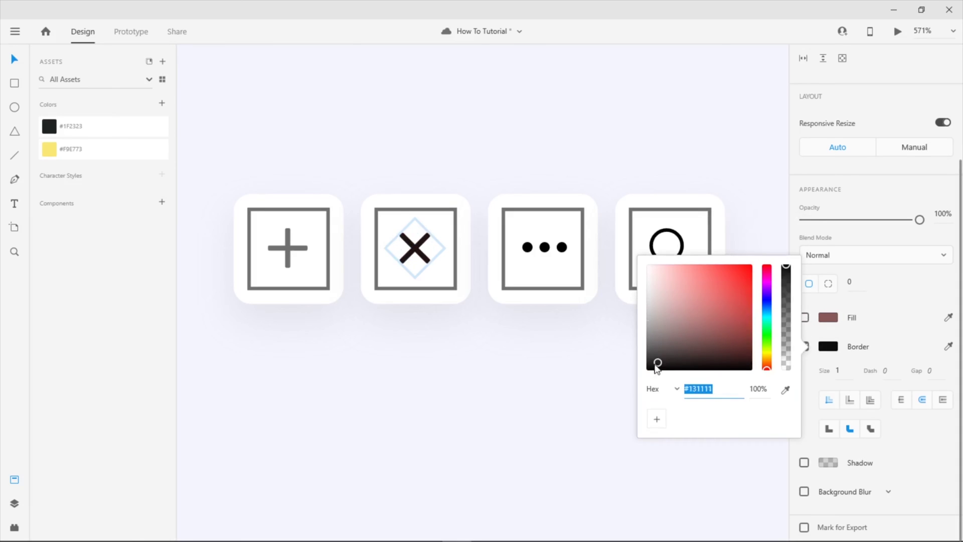
{"action": "left_click", "coordinate": [597, 375]}
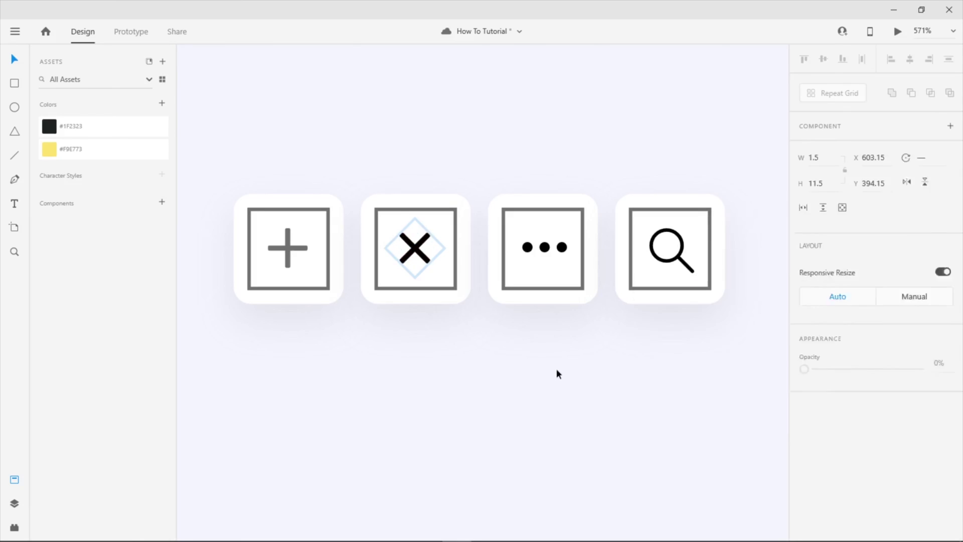
Remove the fill from both bars of the plus icon and set their border colour to #000000
{"action": "double_click", "coordinate": [285, 254]}
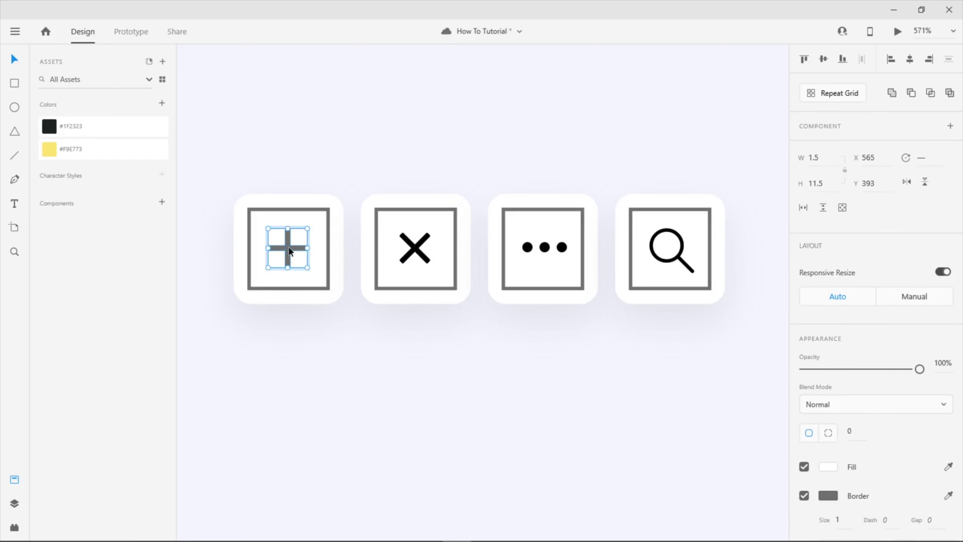
{"action": "left_click", "coordinate": [804, 467]}
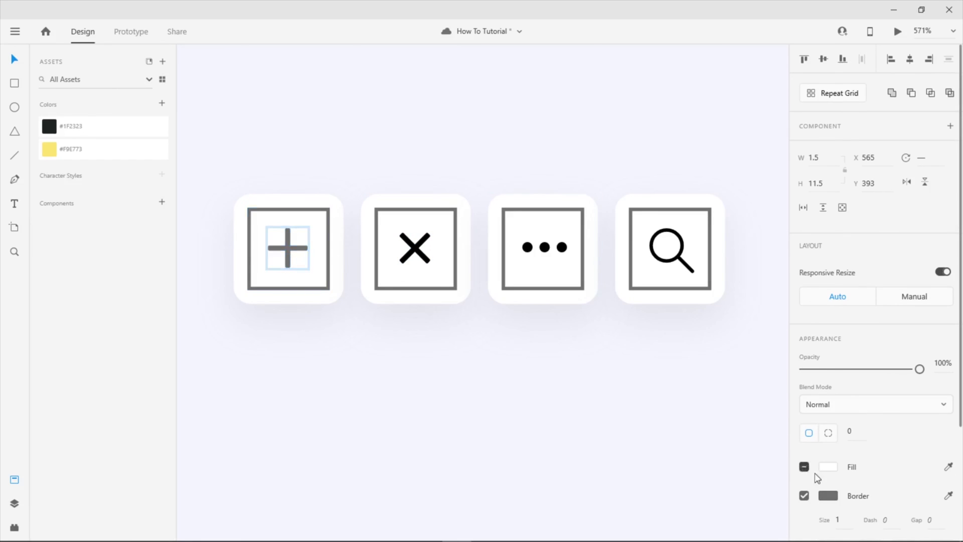
{"action": "left_click", "coordinate": [829, 494]}
{"action": "left_click_drag", "start_coordinate": [667, 442], "coordinate": [627, 484]}
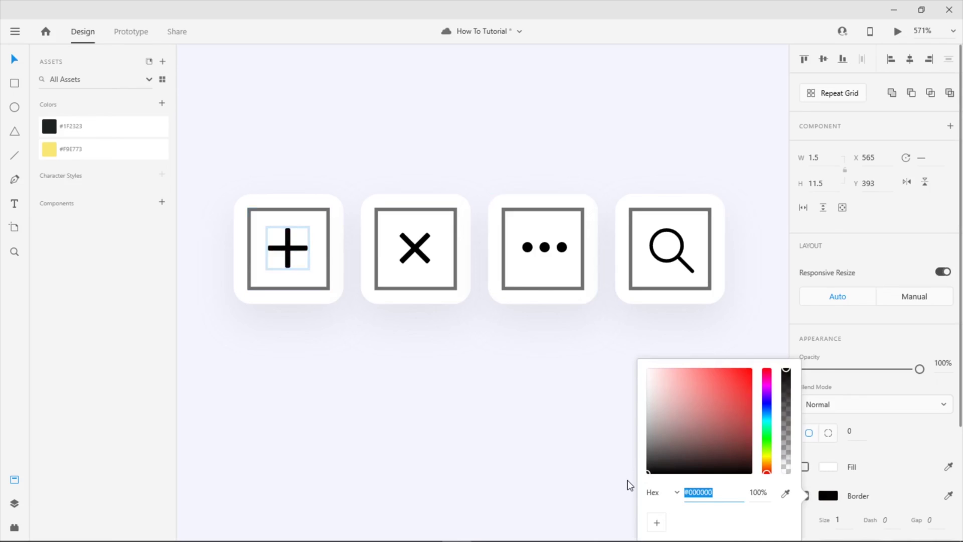
{"action": "left_click", "coordinate": [539, 420]}
Turn off the border of the square behind the icon on each of the four cards
{"action": "left_click", "coordinate": [325, 215]}
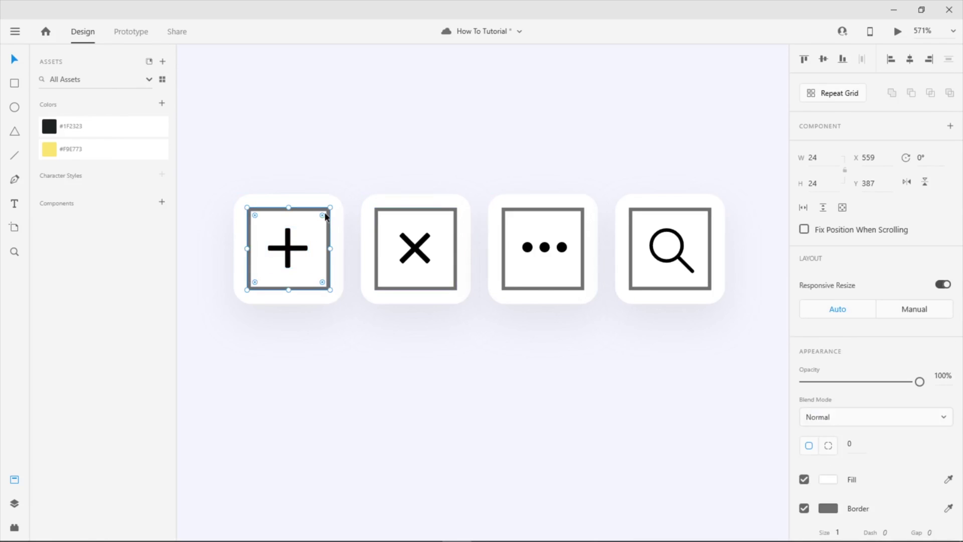
{"action": "left_click", "coordinate": [804, 508]}
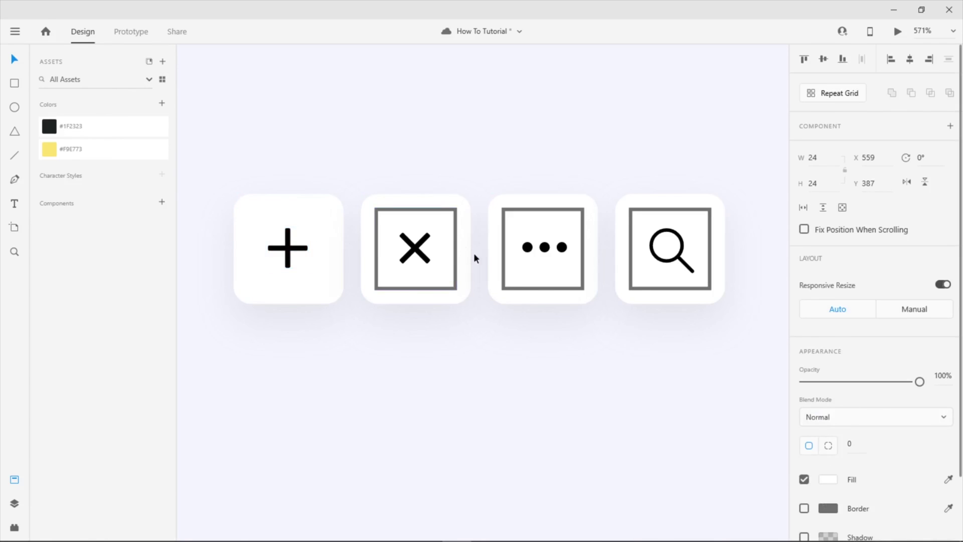
{"action": "left_click", "coordinate": [454, 235]}
{"action": "left_click", "coordinate": [804, 508]}
{"action": "left_click", "coordinate": [579, 228]}
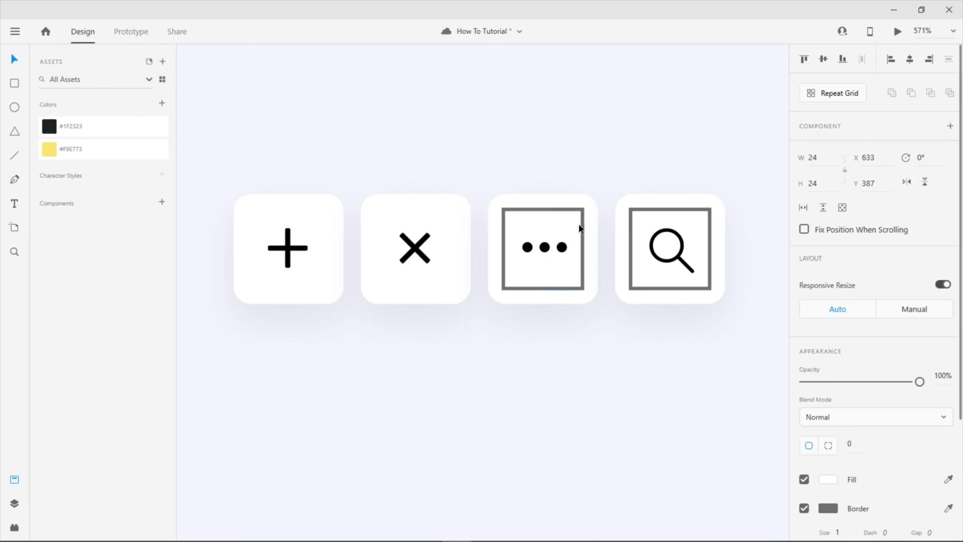
{"action": "left_click", "coordinate": [825, 508]}
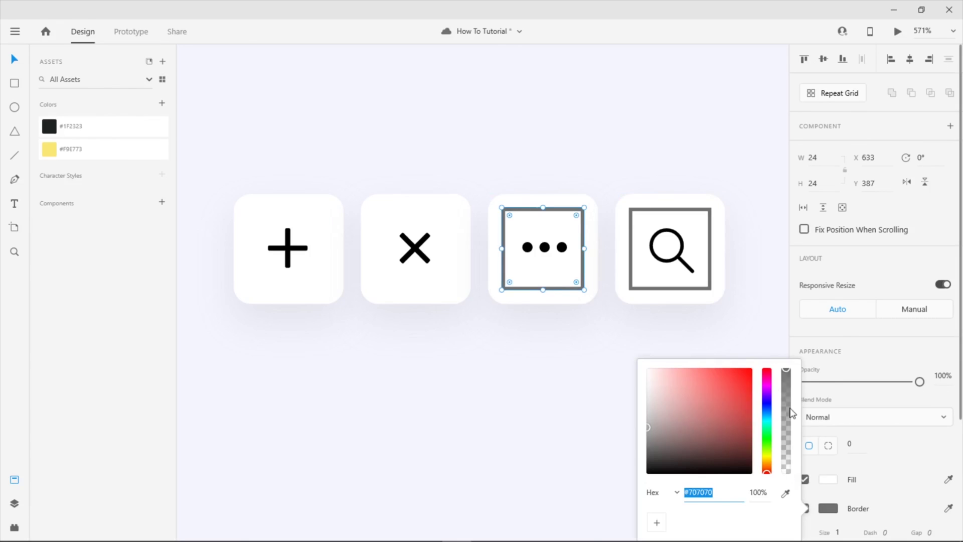
{"action": "left_click", "coordinate": [859, 469]}
{"action": "left_click", "coordinate": [803, 508]}
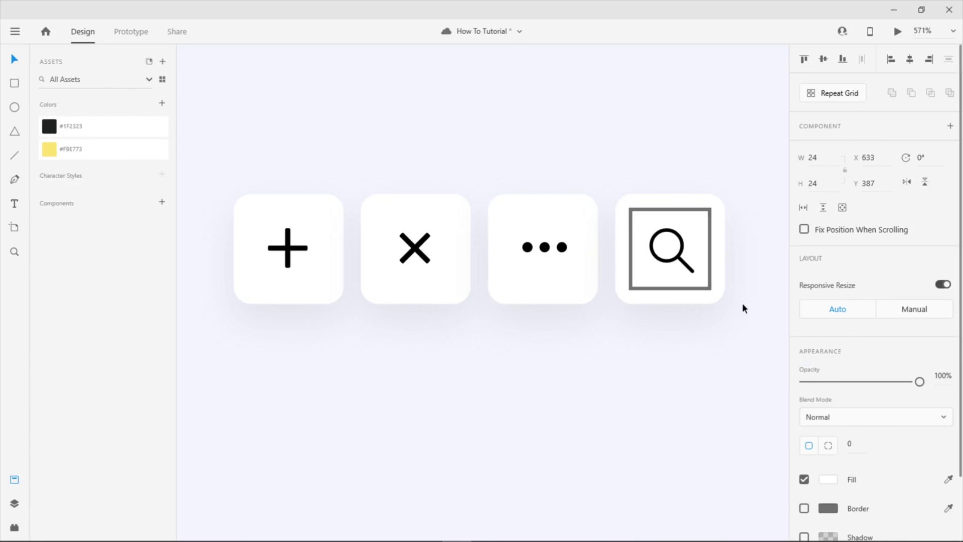
{"action": "left_click", "coordinate": [711, 251]}
{"action": "left_click", "coordinate": [804, 508]}
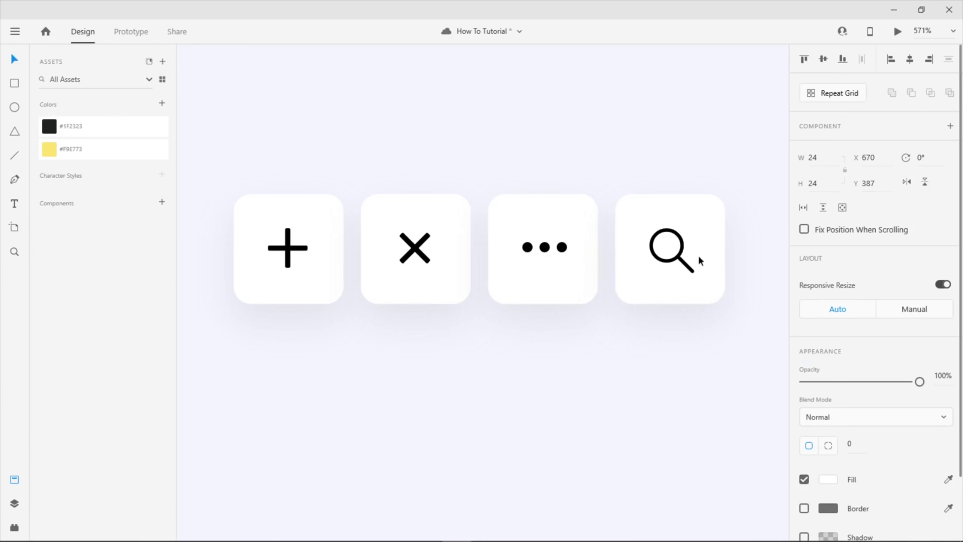
Make a component from the magnifying glass's circle and handle together with the borderless square behind them
{"action": "left_click", "coordinate": [697, 230]}
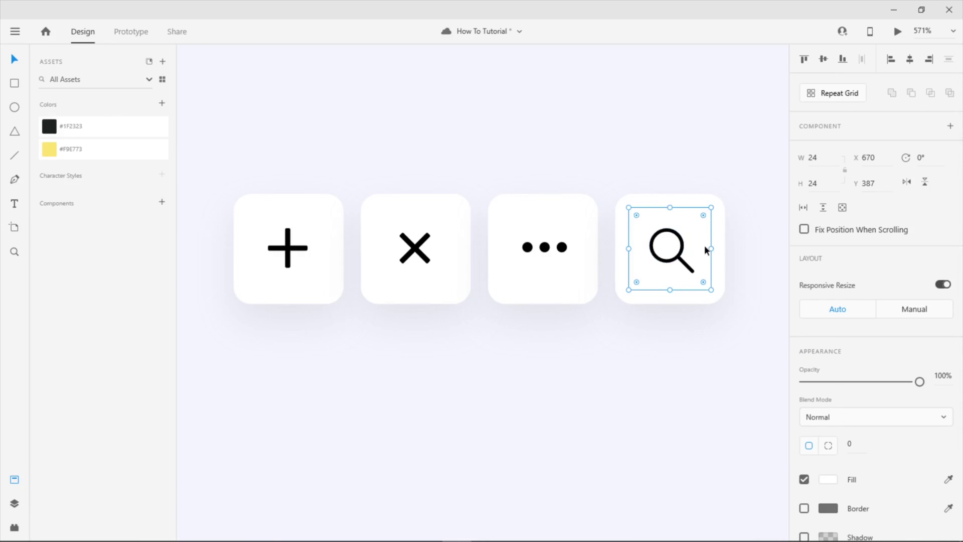
{"action": "double_click", "coordinate": [684, 243]}
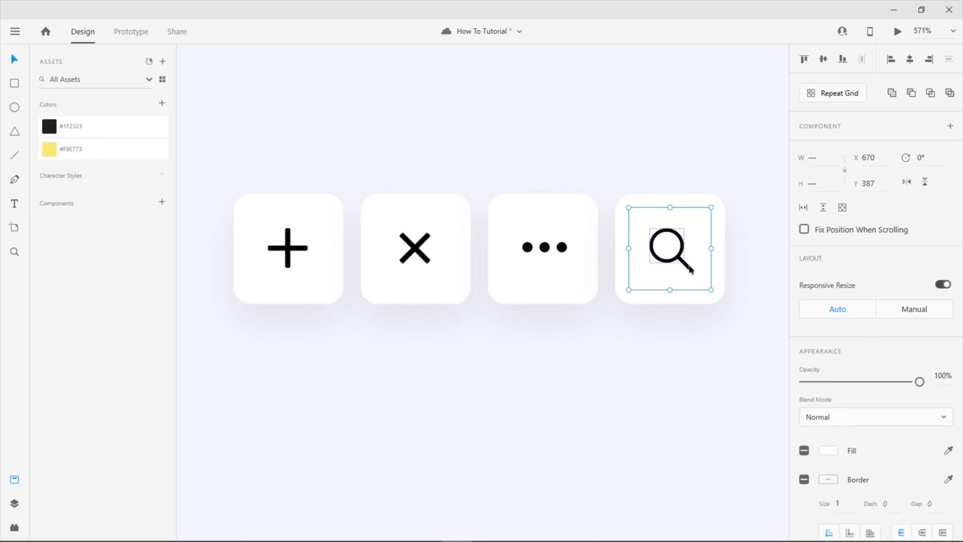
{"action": "left_click", "coordinate": [689, 268], "text": "shift"}
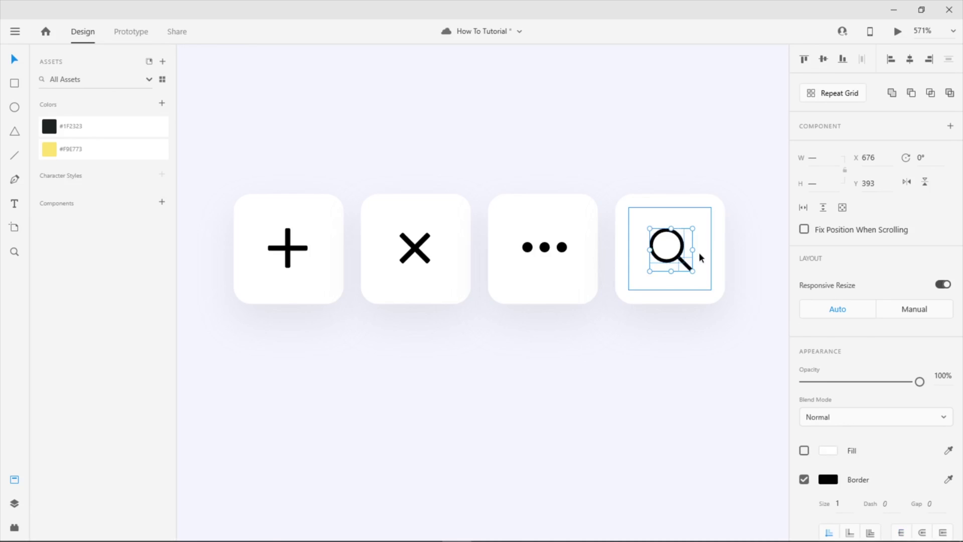
{"action": "left_click", "coordinate": [699, 252], "text": "shift"}
{"action": "left_click", "coordinate": [950, 127]}
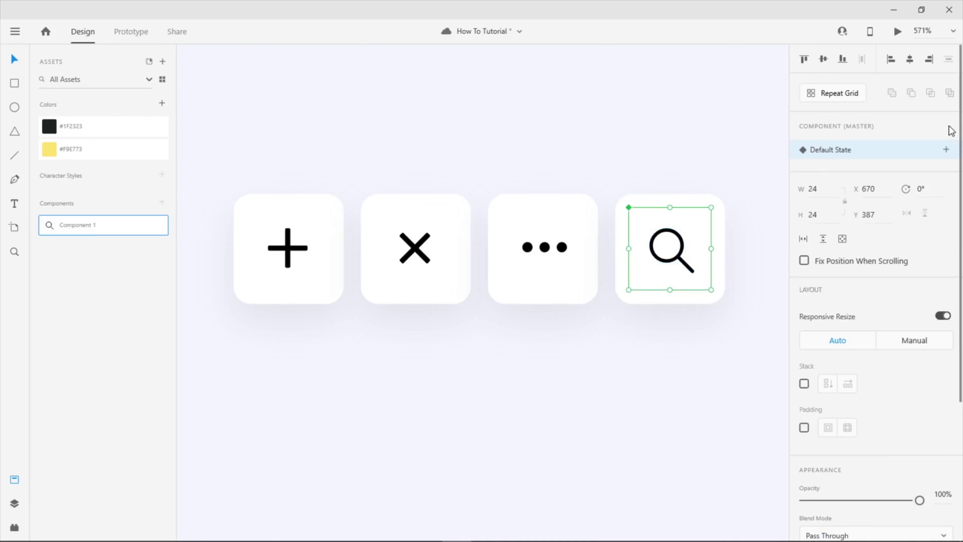
Make a component from the three dots and the borderless square behind them on the third card
{"action": "double_click", "coordinate": [561, 247]}
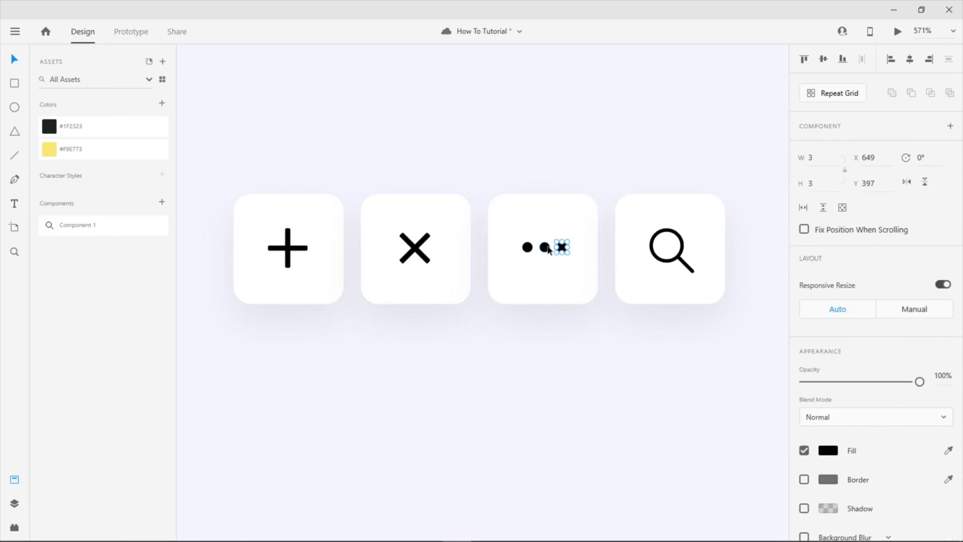
{"action": "left_click", "coordinate": [524, 246], "text": "shift"}
{"action": "left_click", "coordinate": [504, 271]}
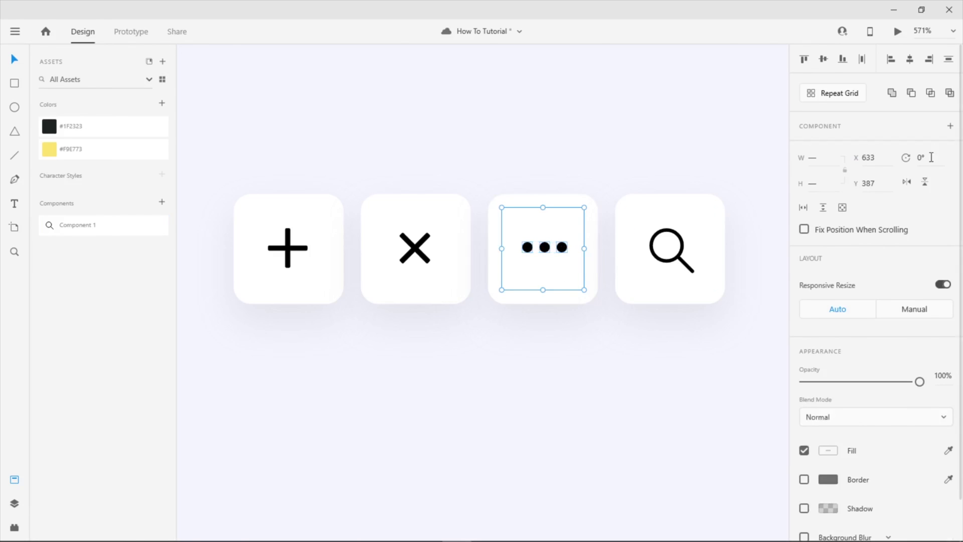
{"action": "left_click", "coordinate": [950, 126]}
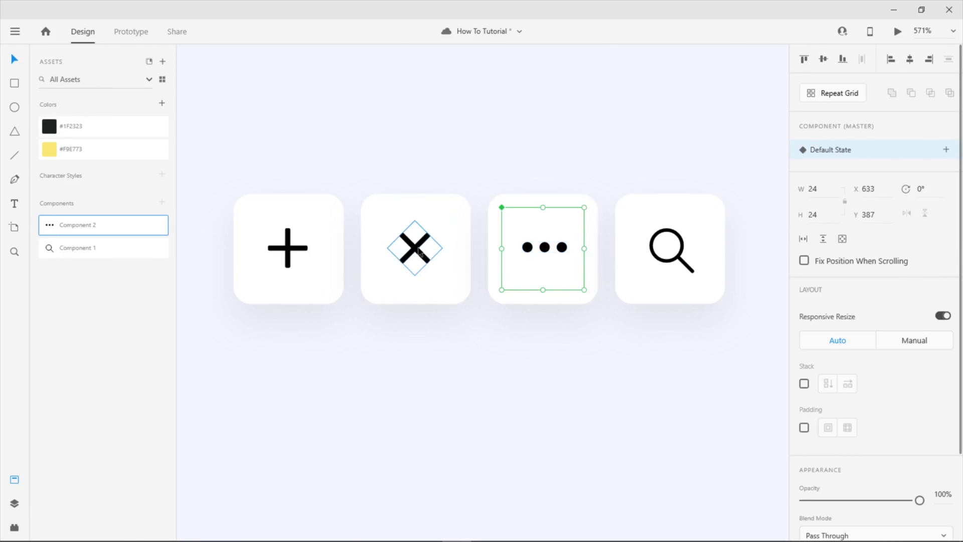
Make a component from the cross icon and the borderless square behind it on the second card
{"action": "left_click", "coordinate": [423, 247]}
{"action": "left_click", "coordinate": [447, 240], "text": "shift"}
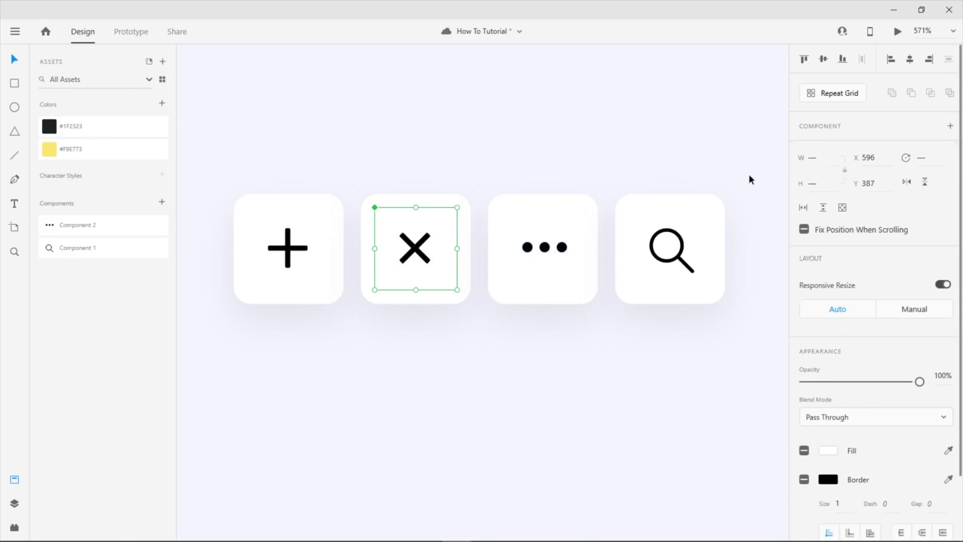
{"action": "key", "text": "ctrl+k"}
Make a component from the plus icon and the borderless square behind it on the first card
{"action": "left_click", "coordinate": [288, 247]}
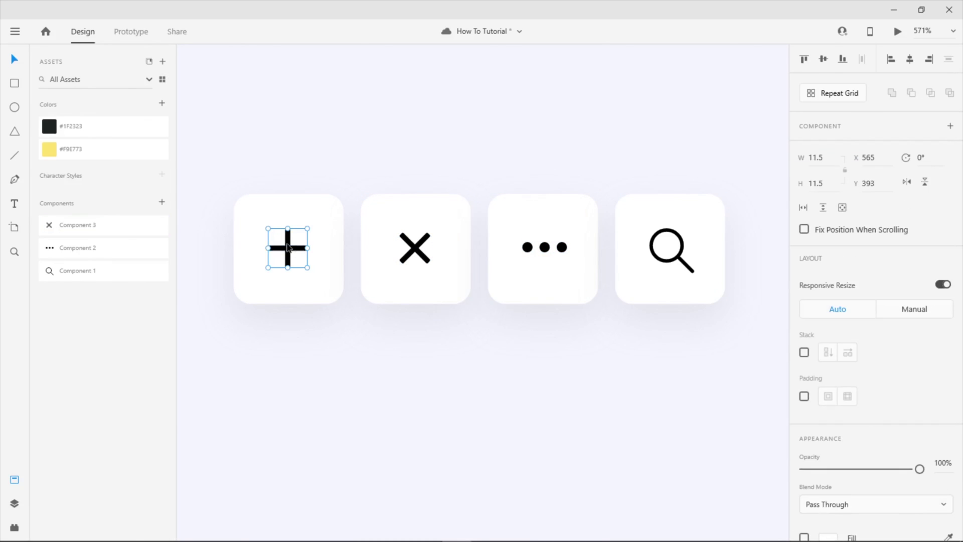
{"action": "left_click", "coordinate": [327, 221]}
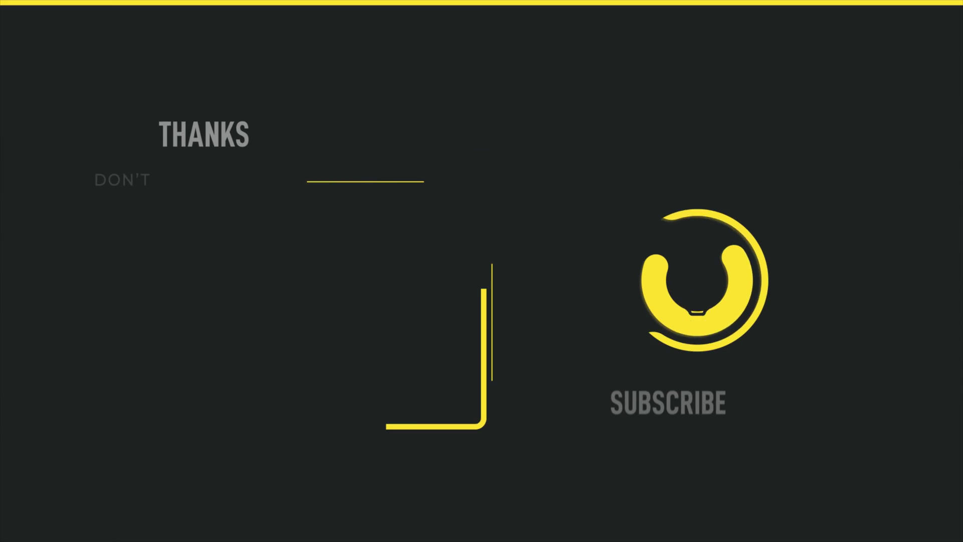